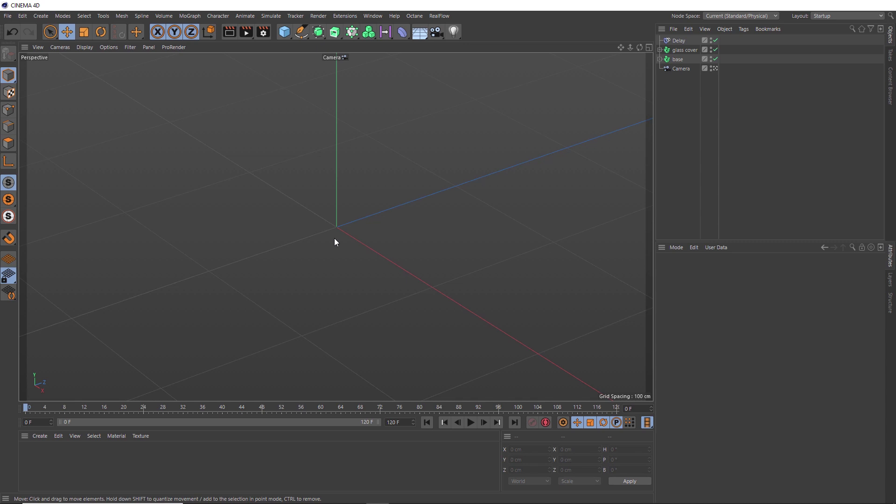
Preview the snow globe animation and stop it at frame 22
{"action": "left_click", "coordinate": [470, 422]}
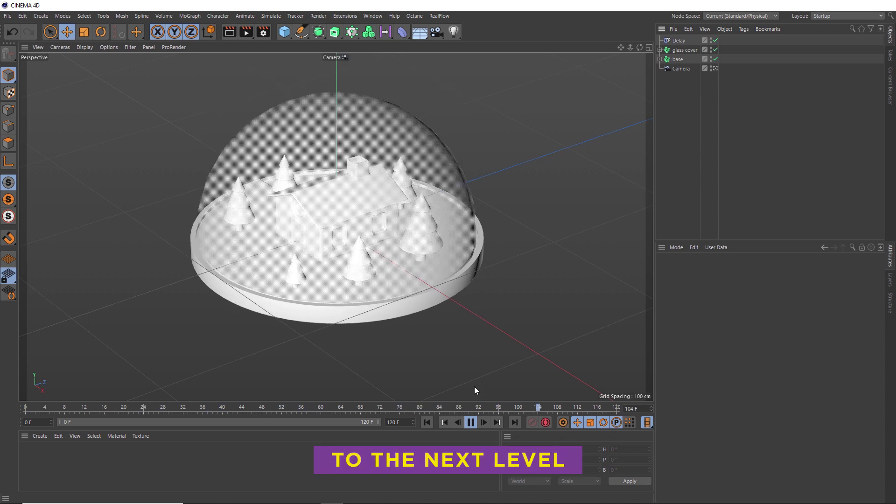
{"action": "left_click", "coordinate": [474, 425]}
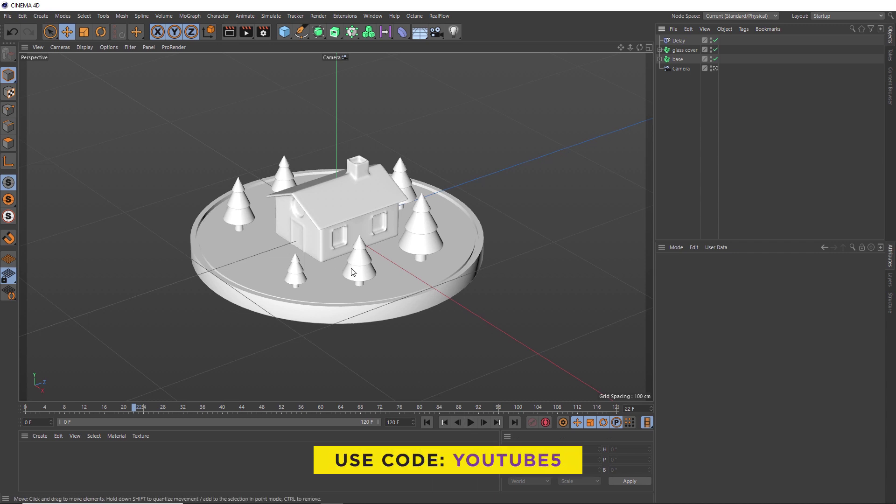
Add a MoGraph Cache tag to base and copy it onto glass cover
{"action": "left_click", "coordinate": [676, 60]}
{"action": "right_click", "coordinate": [678, 58]}
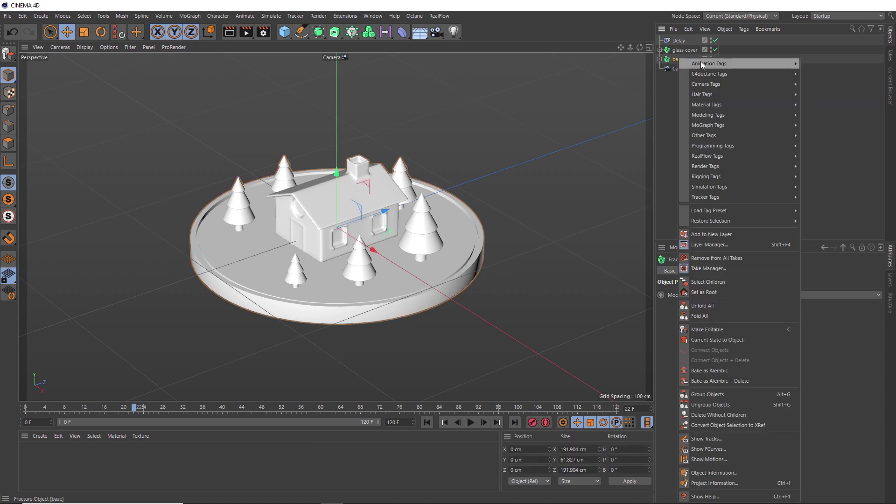
{"action": "mouse_move", "coordinate": [713, 125]}
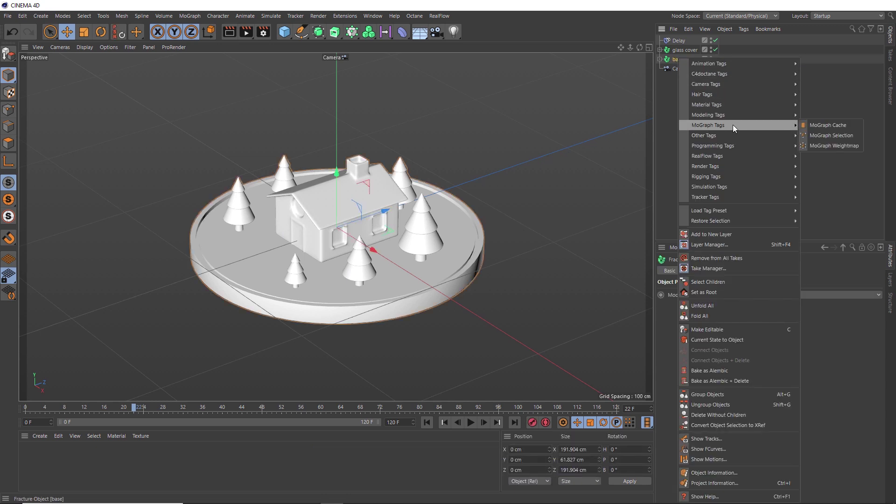
{"action": "left_click", "coordinate": [814, 125]}
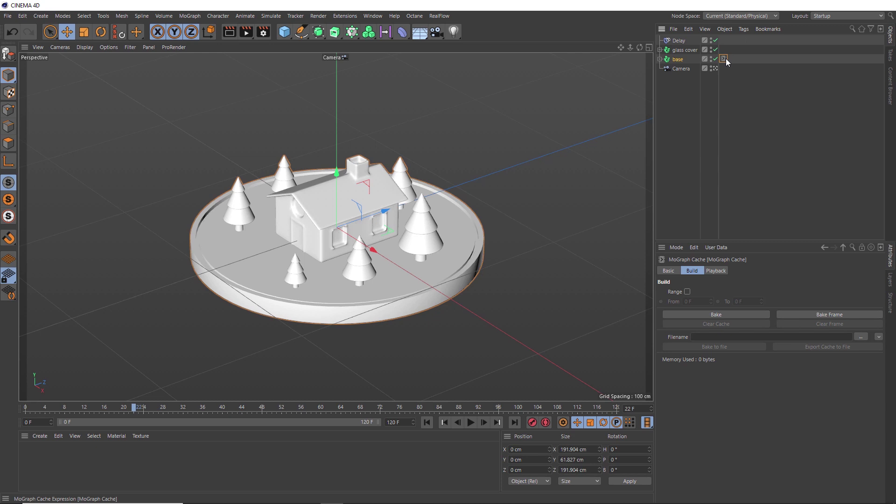
{"action": "left_click_drag", "start_coordinate": [725, 55], "coordinate": [724, 51], "text": "ctrl"}
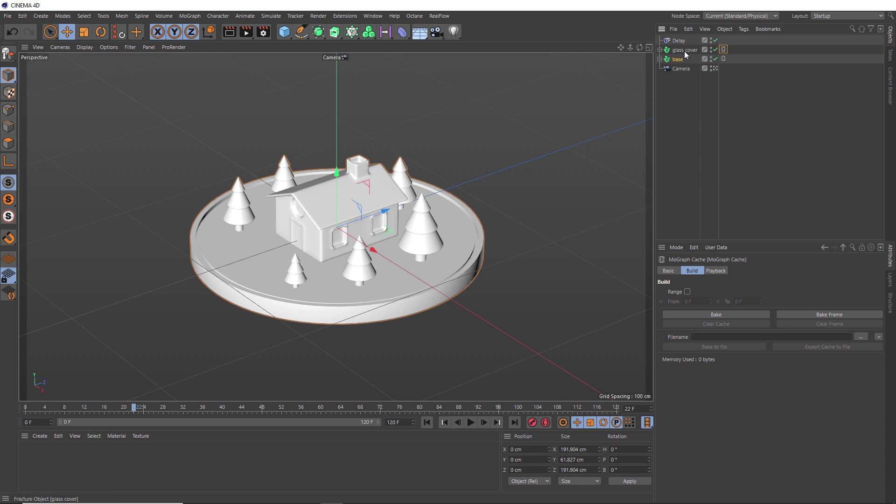
Bake both MoGraph Cache tags over the frame range 0 to 120
{"action": "left_click", "coordinate": [724, 58], "text": "shift"}
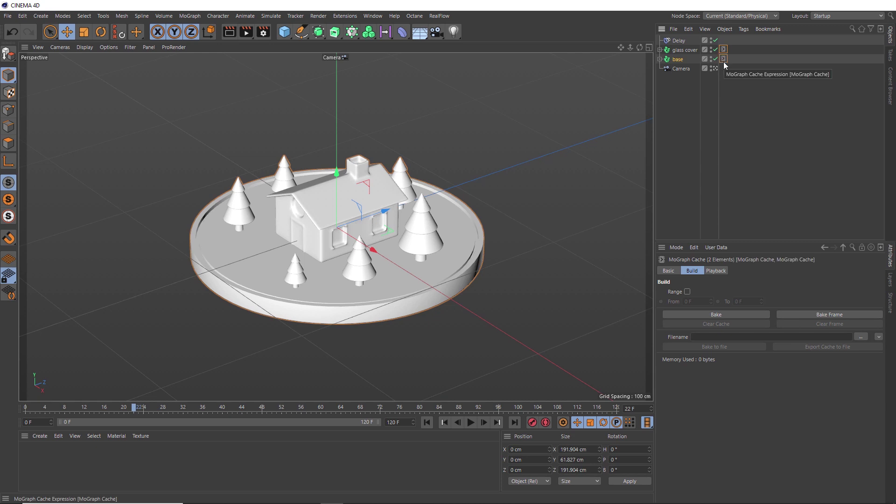
{"action": "left_click", "coordinate": [689, 290]}
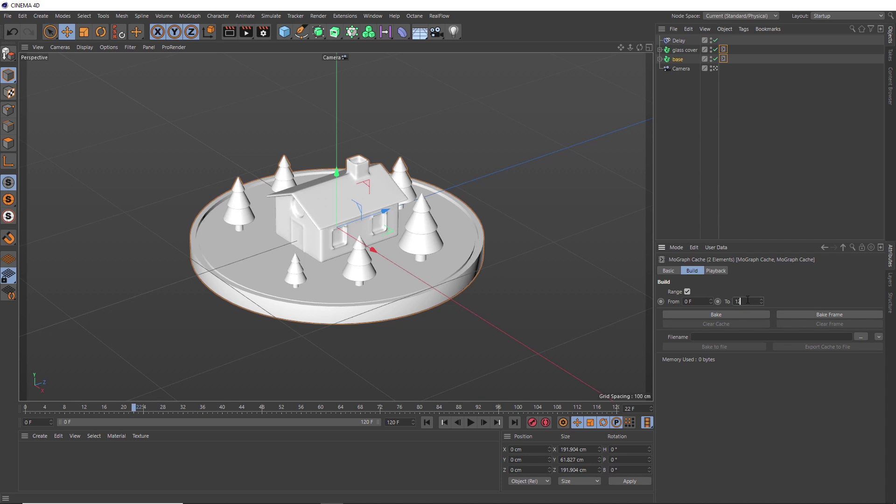
{"action": "left_click", "coordinate": [740, 314]}
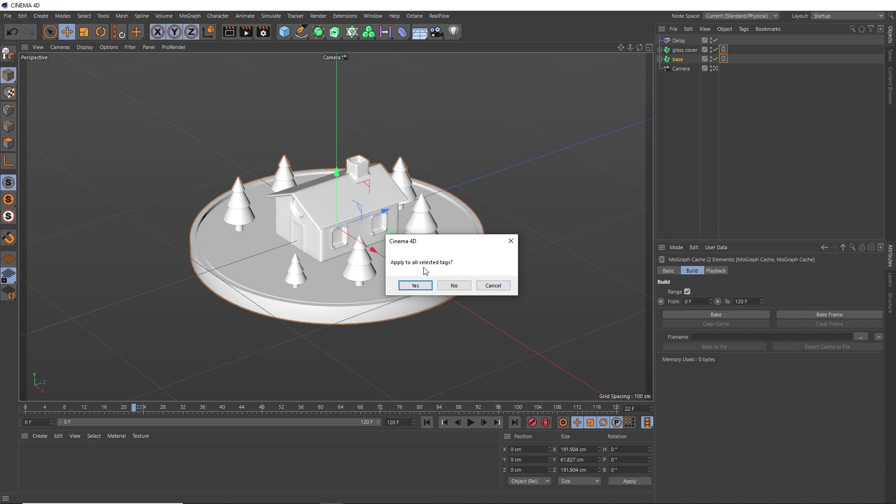
{"action": "left_click", "coordinate": [416, 286]}
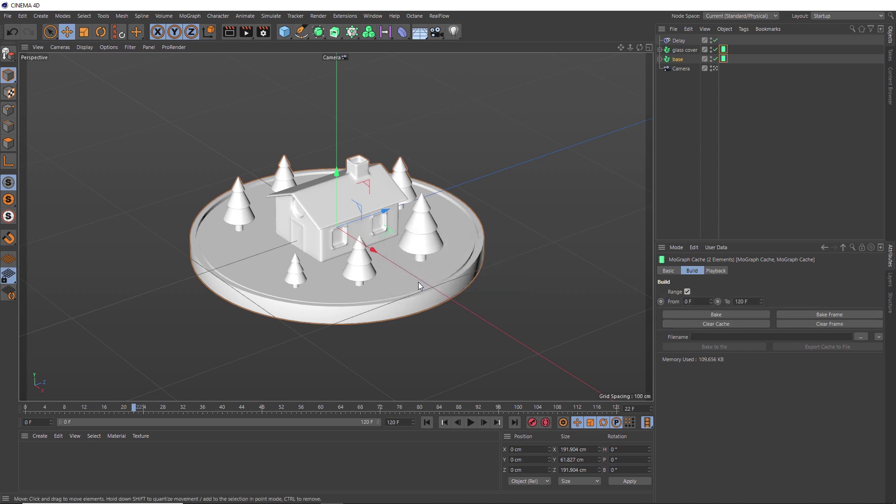
Scrub the cached animation, then add a RealFlow sphere Emitter scene
{"action": "left_click_drag", "start_coordinate": [134, 399], "coordinate": [160, 422]}
{"action": "left_click", "coordinate": [439, 16]}
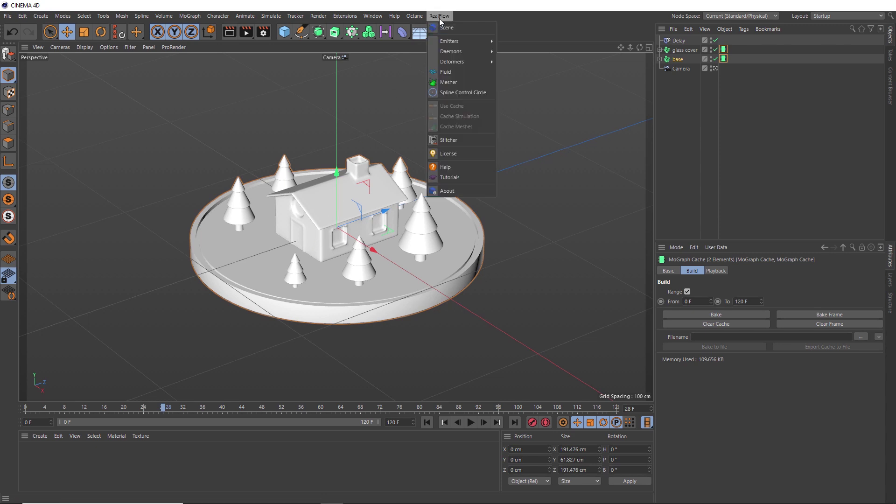
{"action": "mouse_move", "coordinate": [443, 40]}
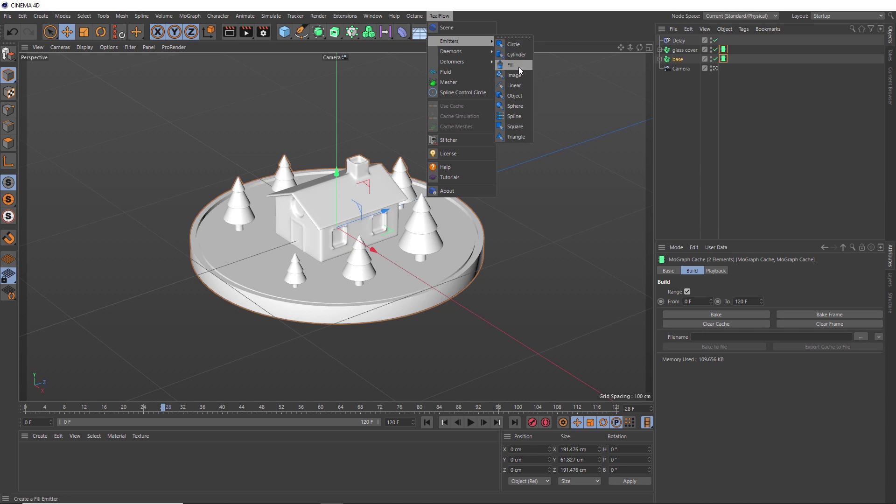
{"action": "left_click", "coordinate": [515, 106]}
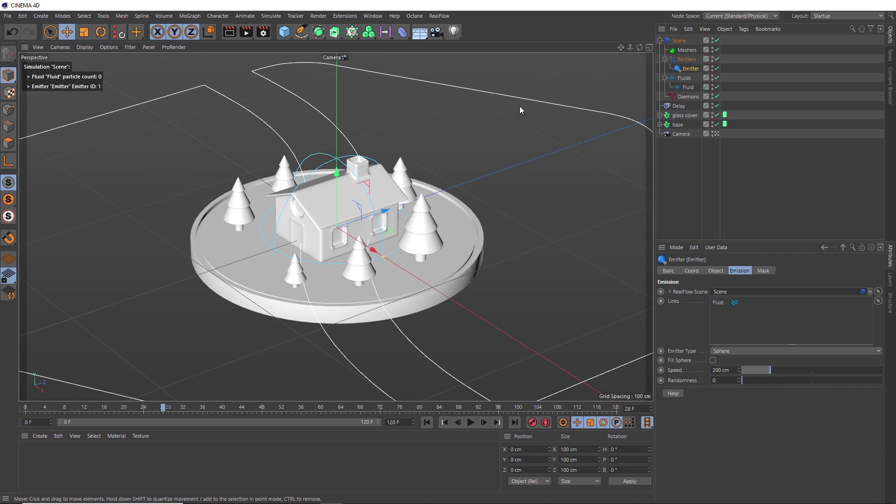
Deactivate the Camera and hide Camera and base in the viewport
{"action": "left_click", "coordinate": [716, 133]}
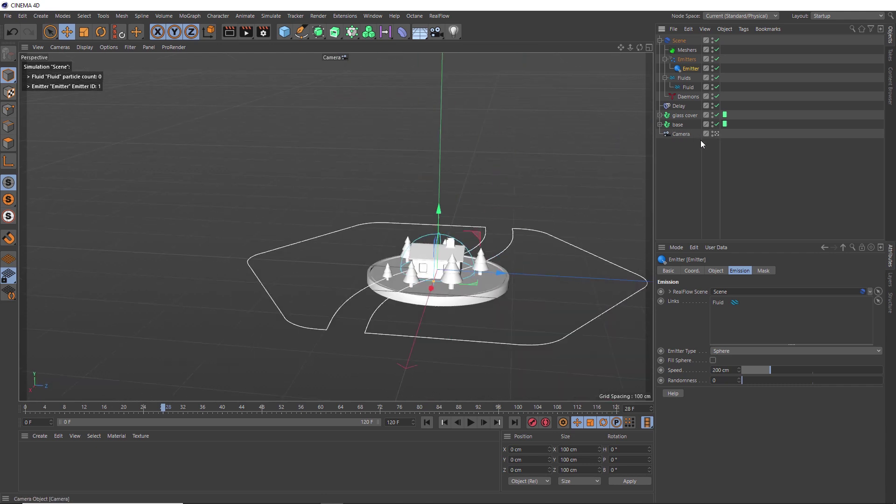
{"action": "scroll", "coordinate": [428, 262], "scroll_direction": "up", "scroll_amount": 5}
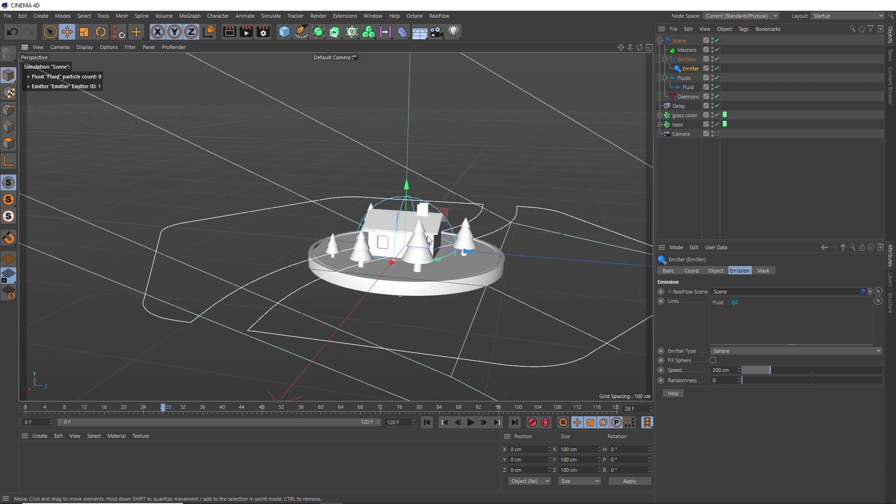
{"action": "left_click", "coordinate": [712, 133]}
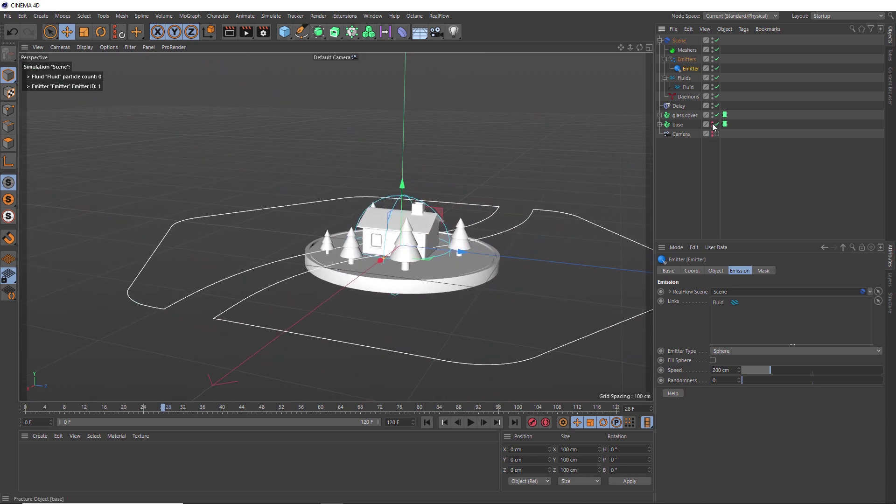
{"action": "left_click", "coordinate": [713, 124]}
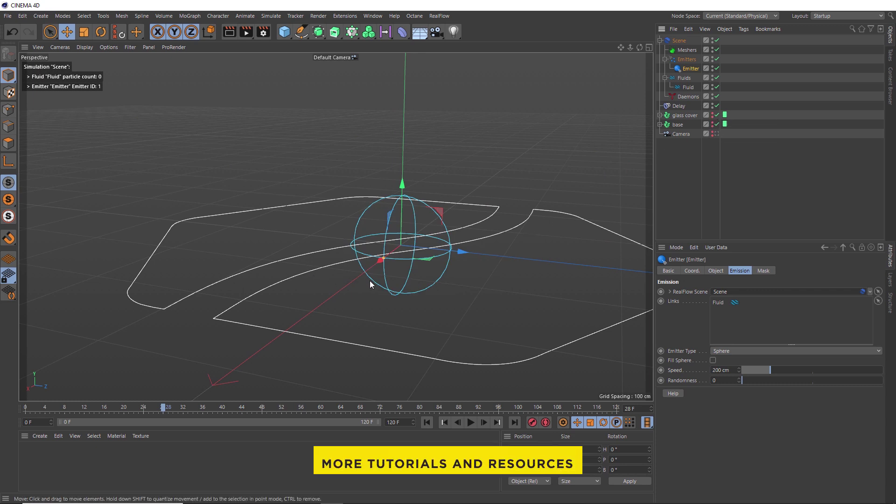
Rewind and briefly play the simulation to emit particles
{"action": "left_click", "coordinate": [427, 422]}
{"action": "left_click", "coordinate": [470, 422]}
{"action": "left_click", "coordinate": [471, 422]}
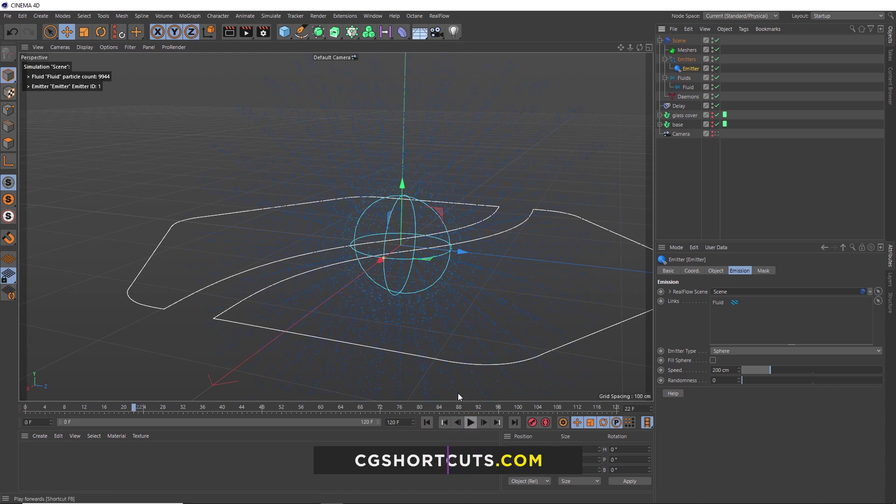
{"action": "scroll", "coordinate": [358, 293], "scroll_direction": "down", "scroll_amount": 5}
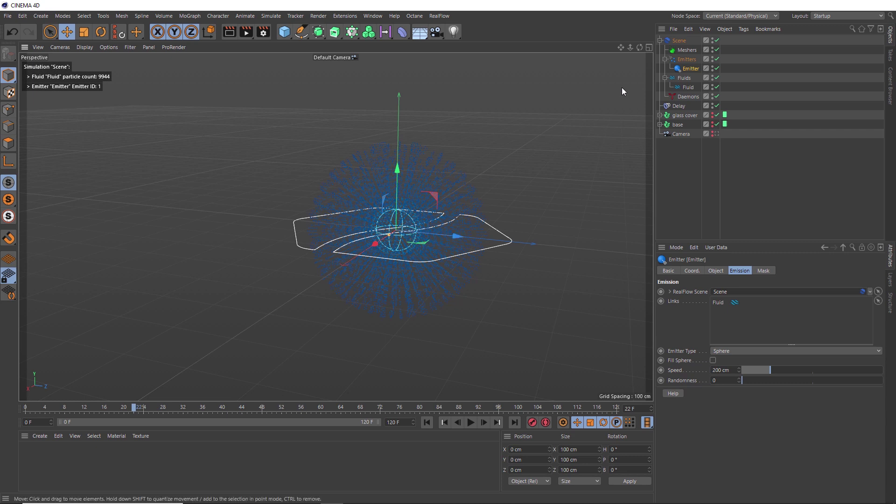
Turn off Display Icon in the RealFlow Scene's Display settings
{"action": "left_click", "coordinate": [679, 40]}
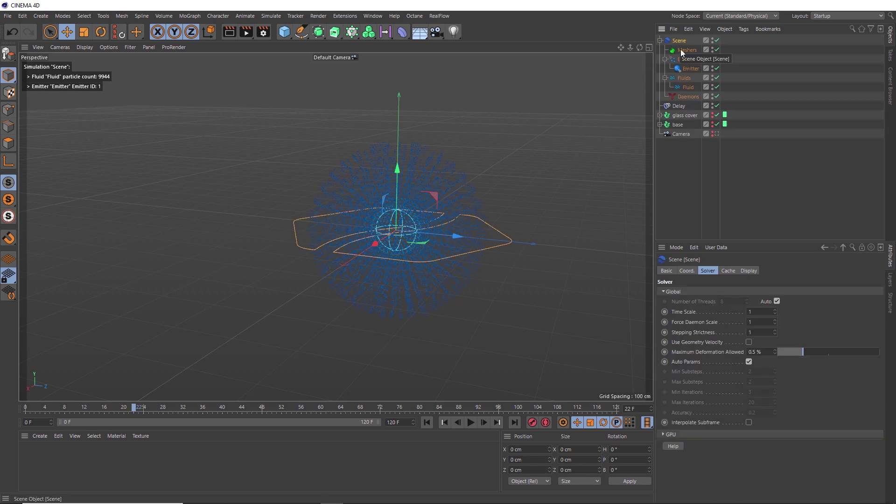
{"action": "left_click", "coordinate": [749, 271]}
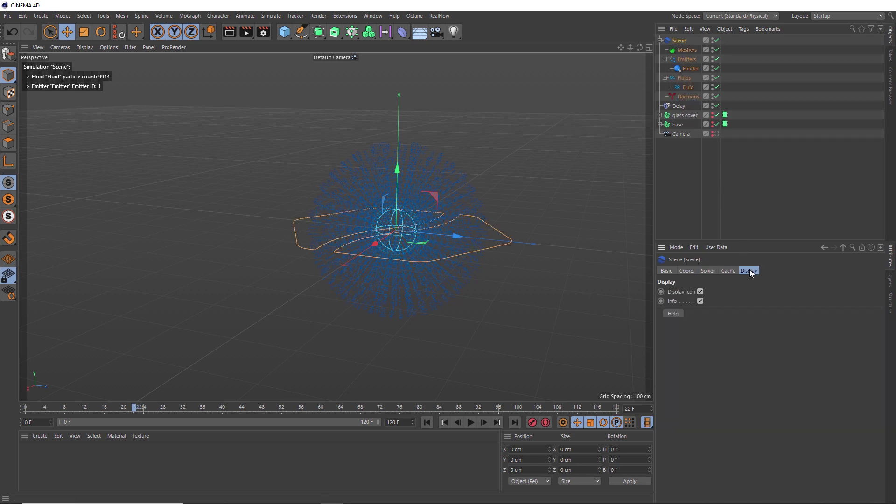
{"action": "left_click", "coordinate": [701, 292]}
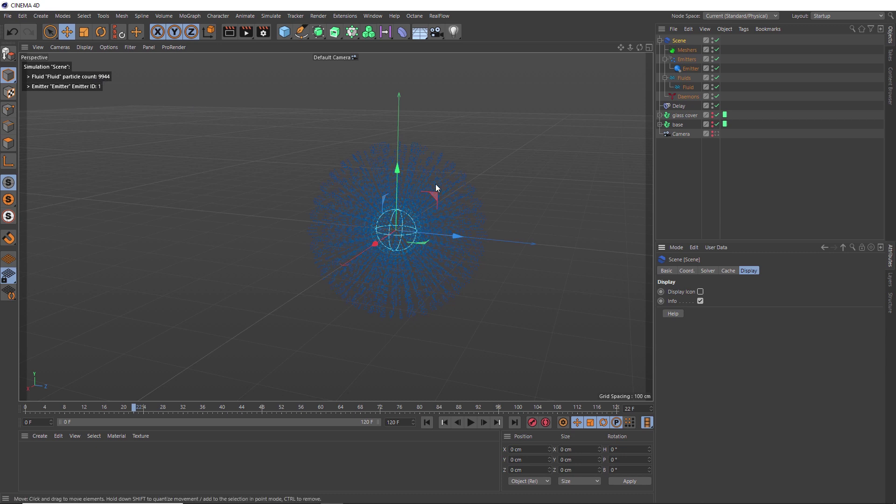
Show base again and test-play the simulation from frame 0
{"action": "left_click", "coordinate": [689, 71]}
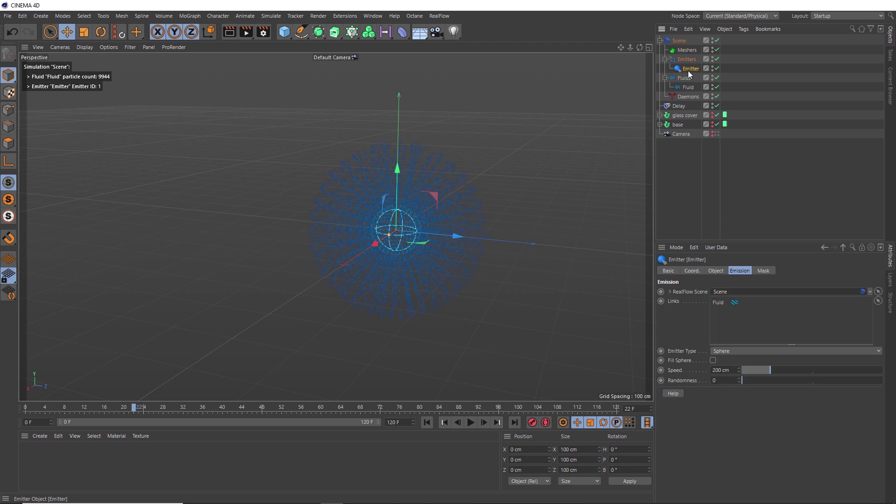
{"action": "left_click", "coordinate": [713, 123]}
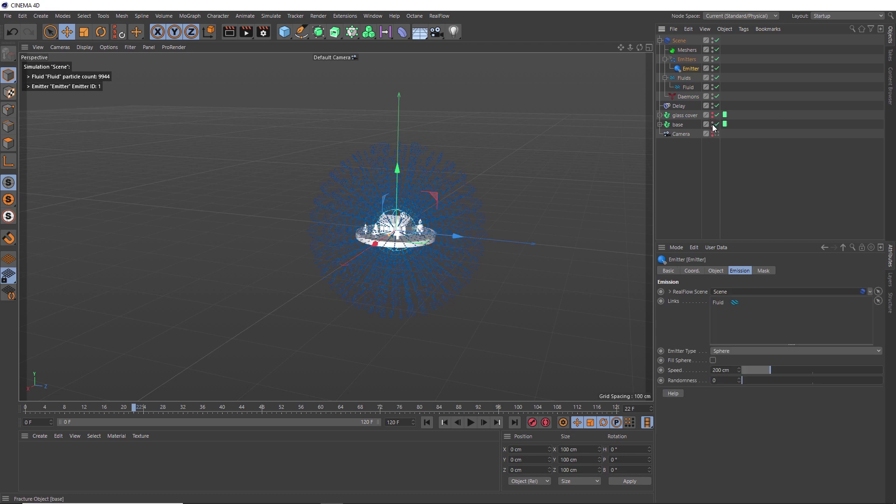
{"action": "left_click", "coordinate": [427, 422]}
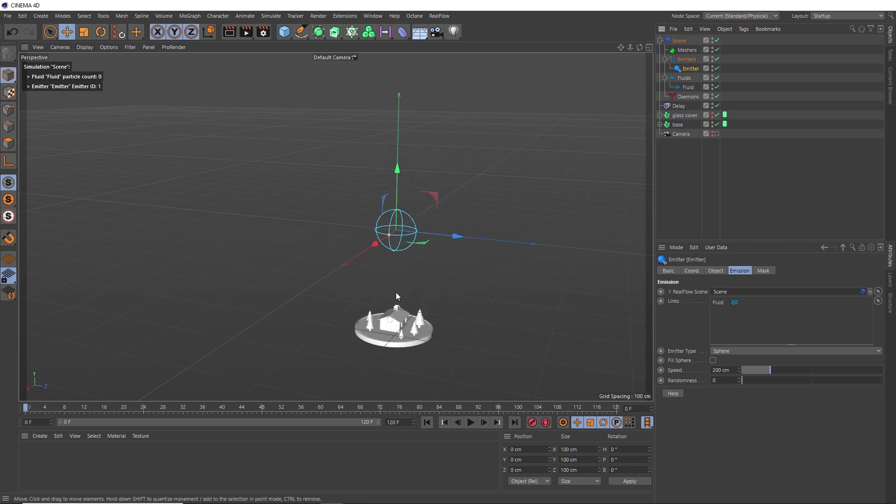
{"action": "left_click", "coordinate": [471, 423]}
{"action": "left_click", "coordinate": [473, 422]}
Set the sphere Emitter width to 80 cm and raise it to Y 245.885 cm
{"action": "scroll", "coordinate": [433, 131], "scroll_direction": "up", "scroll_amount": 5}
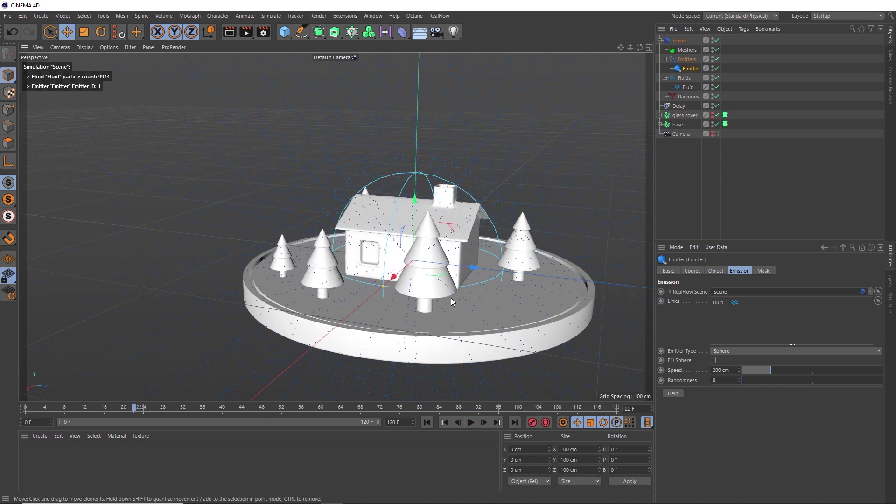
{"action": "left_click", "coordinate": [715, 272]}
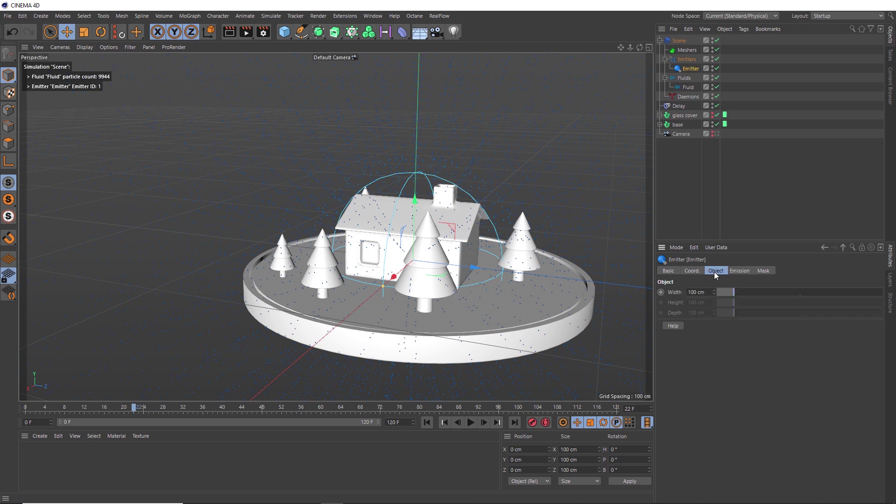
{"action": "left_click", "coordinate": [689, 292]}
{"action": "type", "text": "8"}
{"action": "key", "text": "Return"}
{"action": "scroll", "coordinate": [413, 288], "scroll_direction": "down", "scroll_amount": 5}
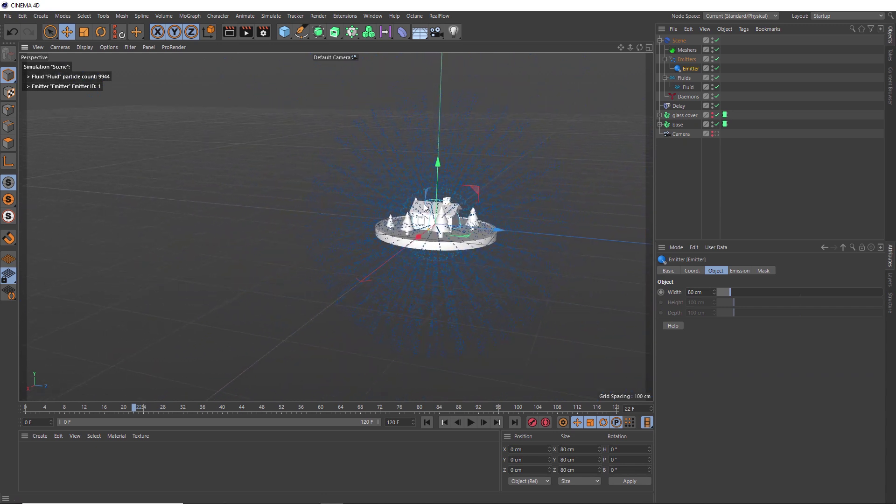
{"action": "left_click_drag", "start_coordinate": [425, 206], "coordinate": [441, 64]}
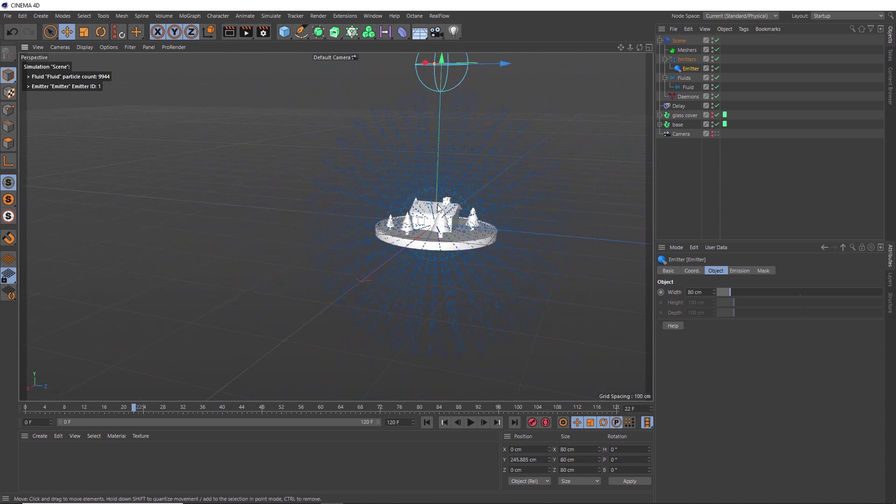
Switch back to the Camera view and rewind to frame 0
{"action": "left_click", "coordinate": [716, 133]}
{"action": "left_click", "coordinate": [716, 133]}
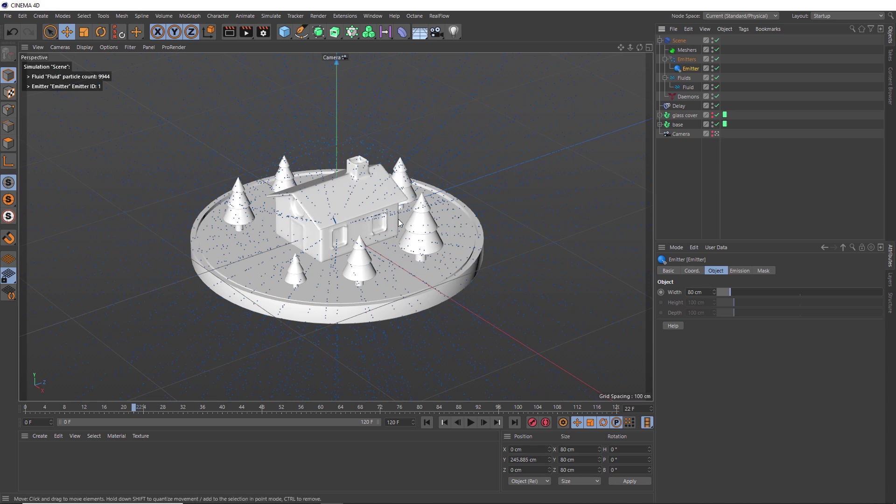
{"action": "left_click", "coordinate": [428, 424]}
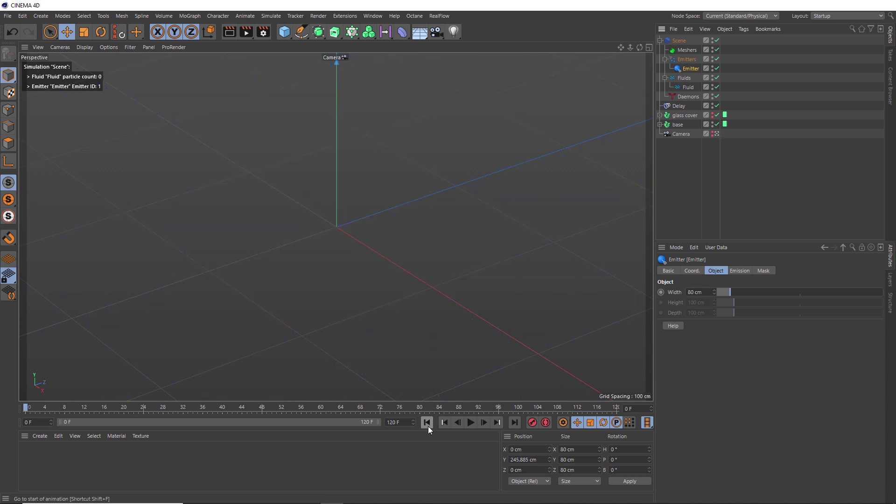
Unhide the glass cover and play the simulation to frame 25
{"action": "middle_click", "coordinate": [305, 214]}
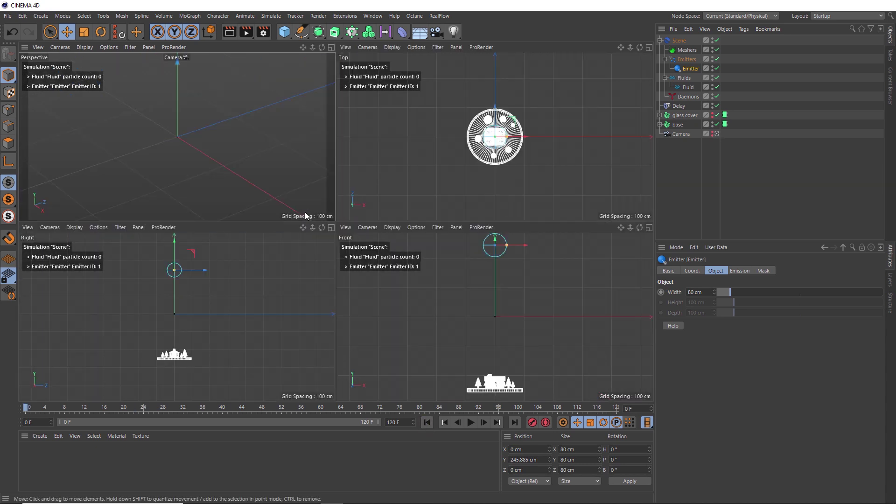
{"action": "middle_click", "coordinate": [233, 323]}
{"action": "scroll", "coordinate": [327, 187], "scroll_direction": "down", "scroll_amount": 5}
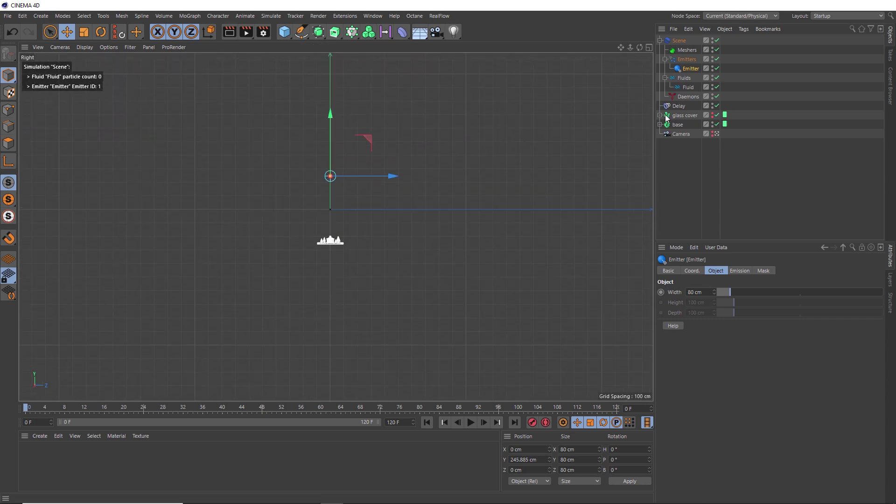
{"action": "left_click", "coordinate": [711, 114]}
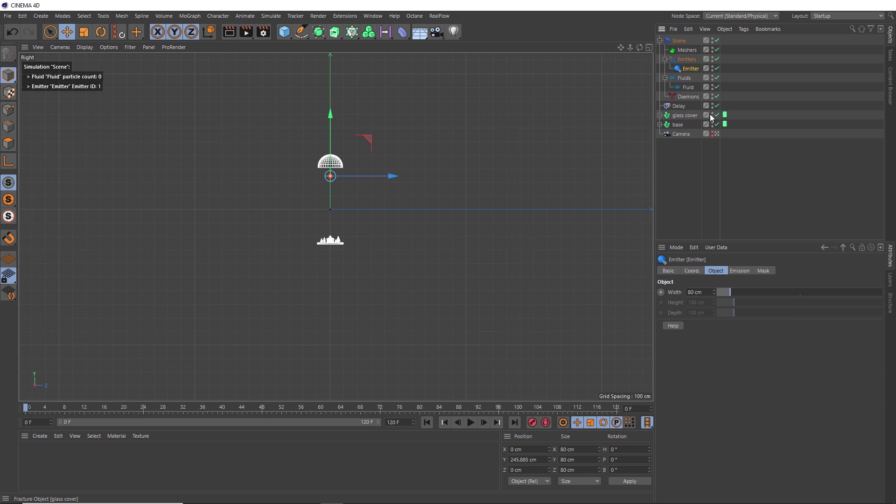
{"action": "scroll", "coordinate": [330, 177], "scroll_direction": "up", "scroll_amount": 5}
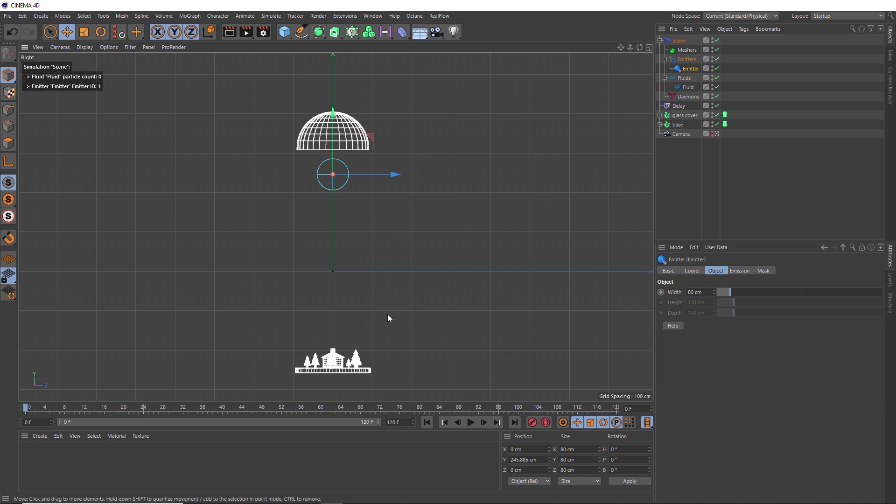
{"action": "left_click", "coordinate": [470, 423]}
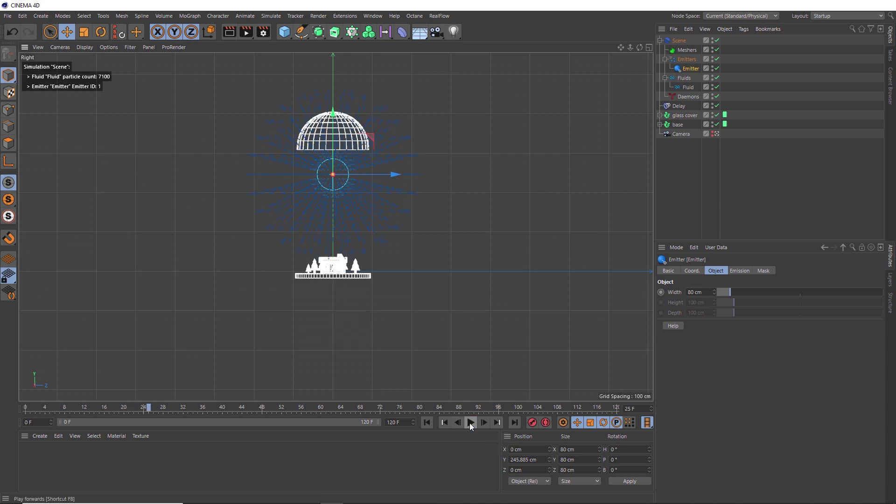
{"action": "key", "text": "F8"}
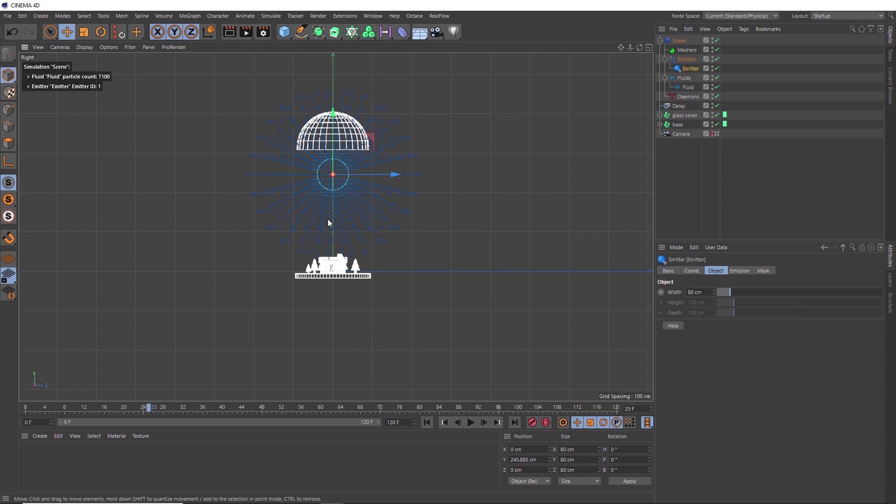
Deactivate the Camera and pan the Perspective view to frame the whole globe
{"action": "middle_click", "coordinate": [328, 225]}
{"action": "middle_click", "coordinate": [217, 164]}
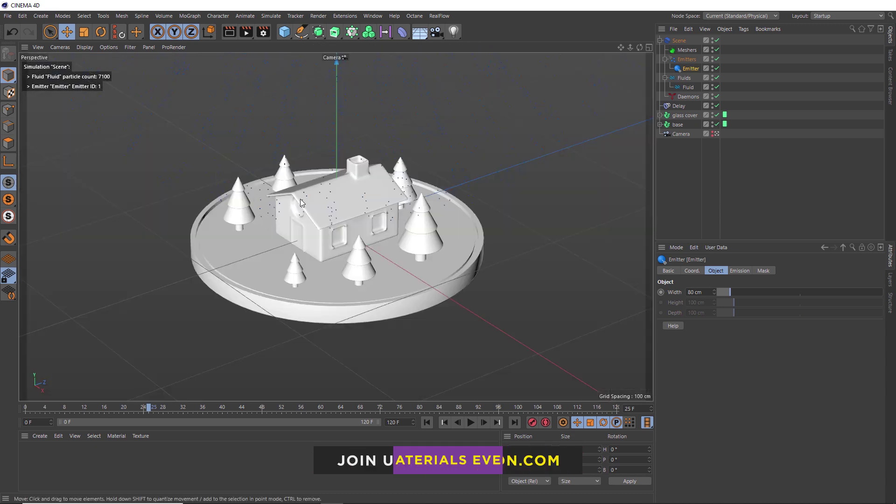
{"action": "left_click", "coordinate": [715, 133]}
{"action": "middle_click_drag", "start_coordinate": [455, 78], "coordinate": [356, 226], "text": "alt"}
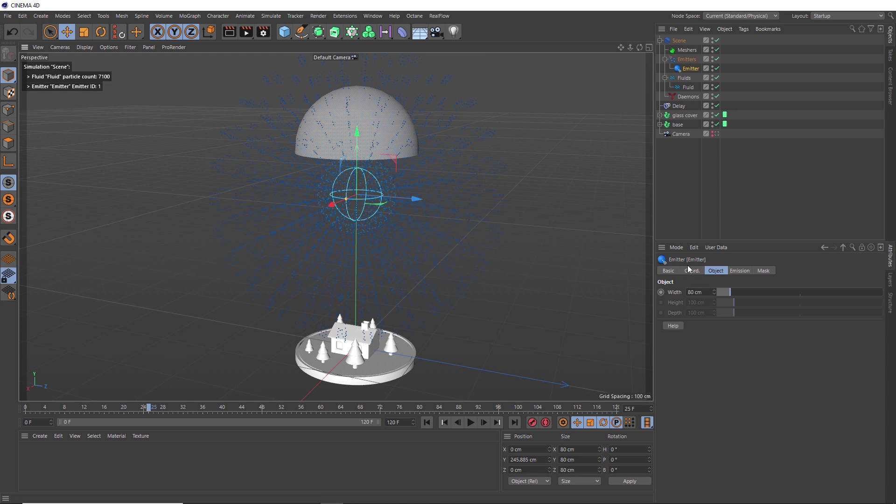
Enable Fill Sphere in the Emitter's Emission settings and replay the simulation
{"action": "left_click", "coordinate": [739, 271]}
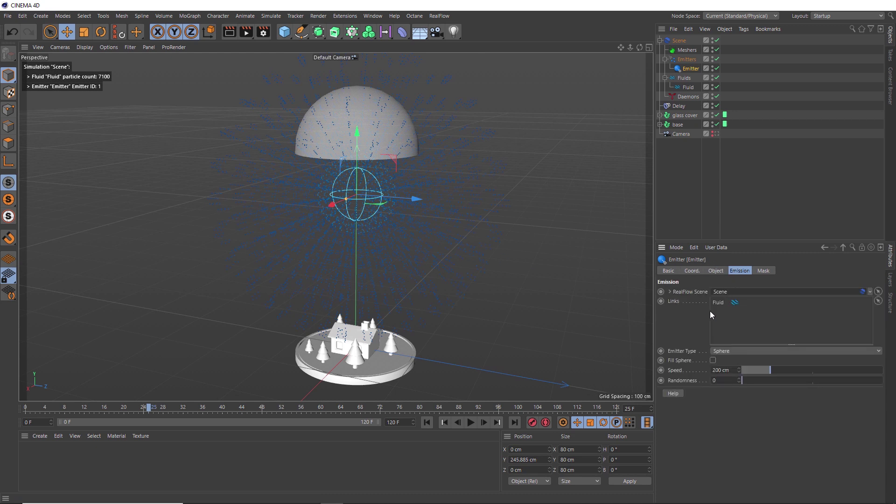
{"action": "left_click", "coordinate": [712, 361]}
{"action": "left_click", "coordinate": [432, 422]}
{"action": "left_click", "coordinate": [471, 422]}
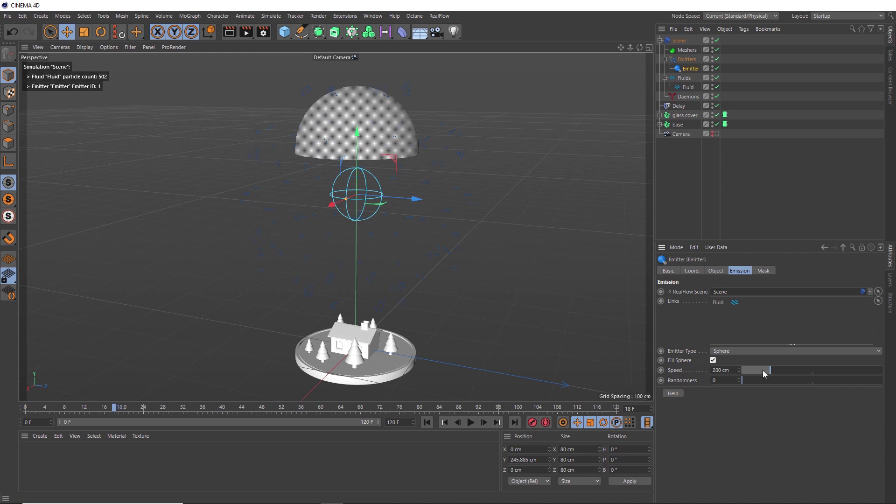
Set the emitter Speed to 0 cm and replay to frame 26
{"action": "left_click_drag", "start_coordinate": [762, 371], "coordinate": [726, 370]}
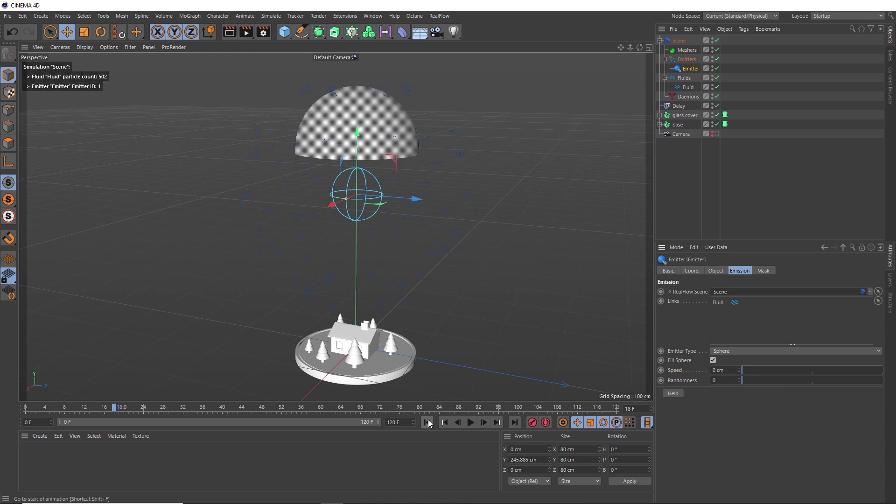
{"action": "left_click", "coordinate": [427, 423]}
{"action": "left_click", "coordinate": [470, 422]}
{"action": "left_click", "coordinate": [471, 423]}
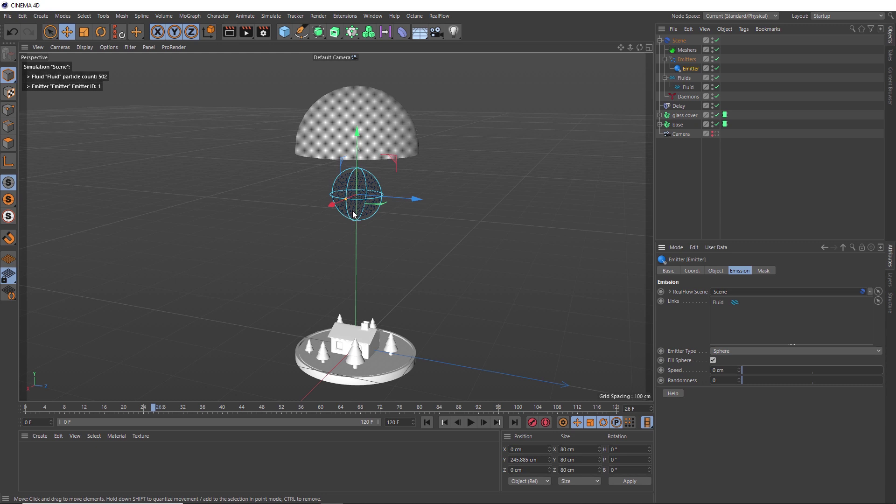
{"action": "left_click", "coordinate": [438, 17]}
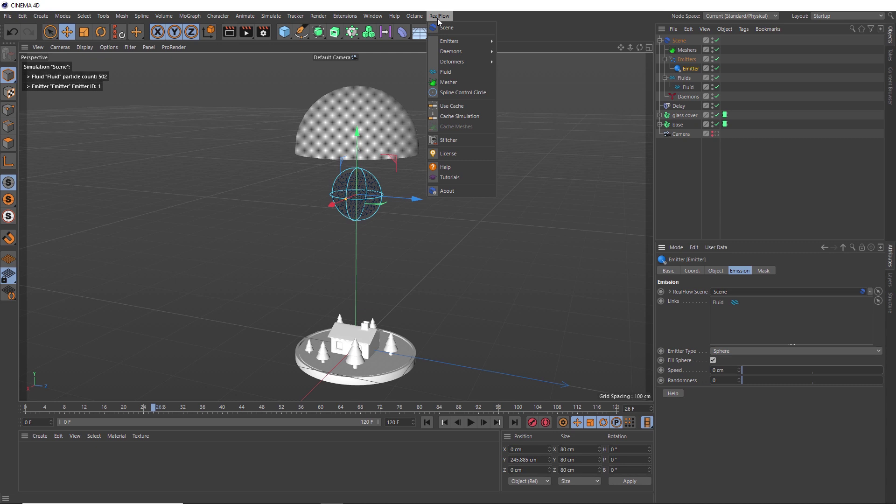
Float the Daemons list as a palette and add Gravity, Drag and Surface Tension daemons
{"action": "mouse_move", "coordinate": [445, 53]}
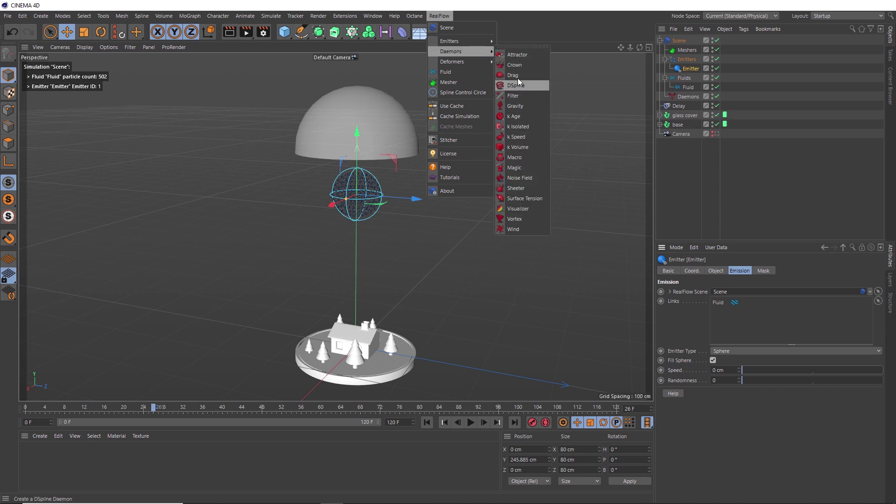
{"action": "left_click", "coordinate": [524, 47]}
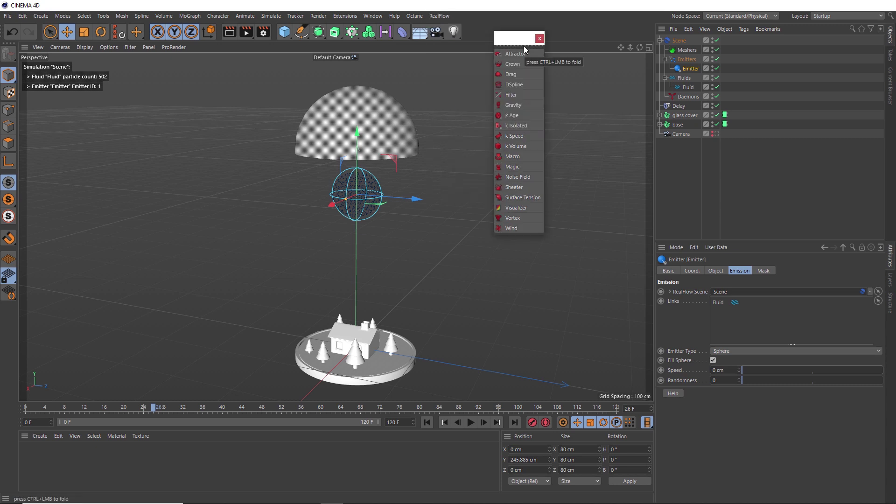
{"action": "left_click_drag", "start_coordinate": [516, 44], "coordinate": [617, 79]}
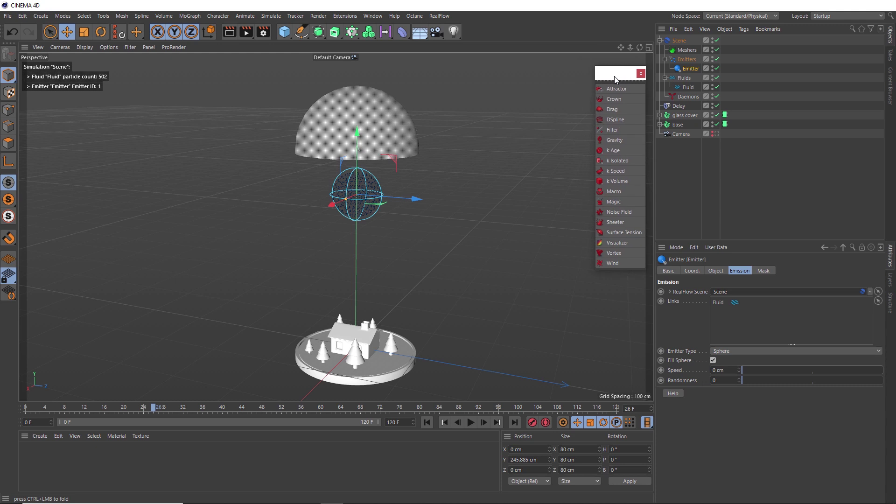
{"action": "left_click", "coordinate": [618, 138]}
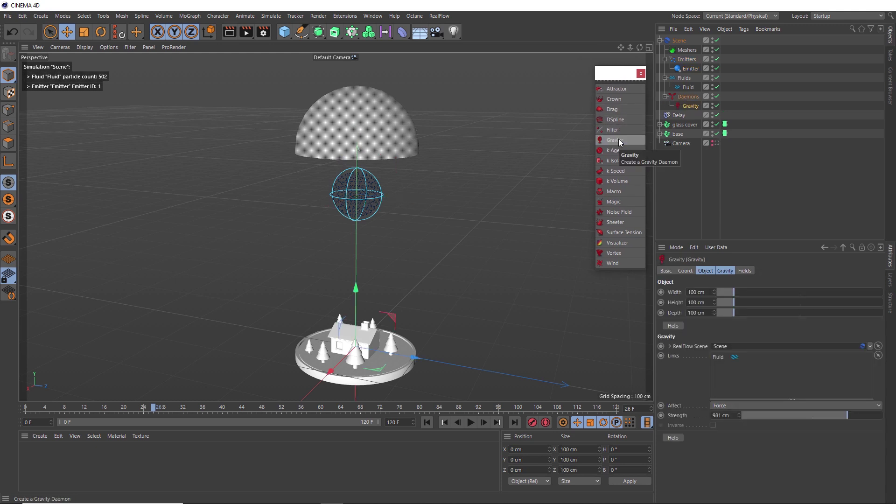
{"action": "left_click", "coordinate": [614, 110]}
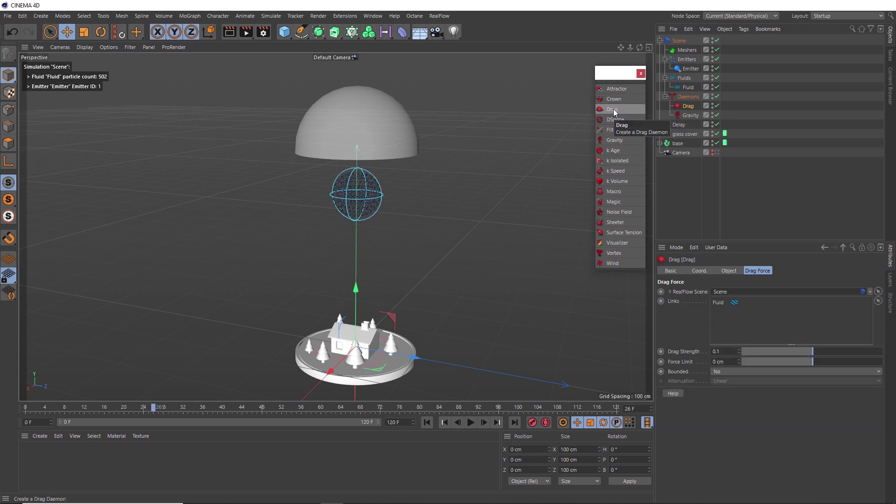
{"action": "left_click", "coordinate": [626, 235]}
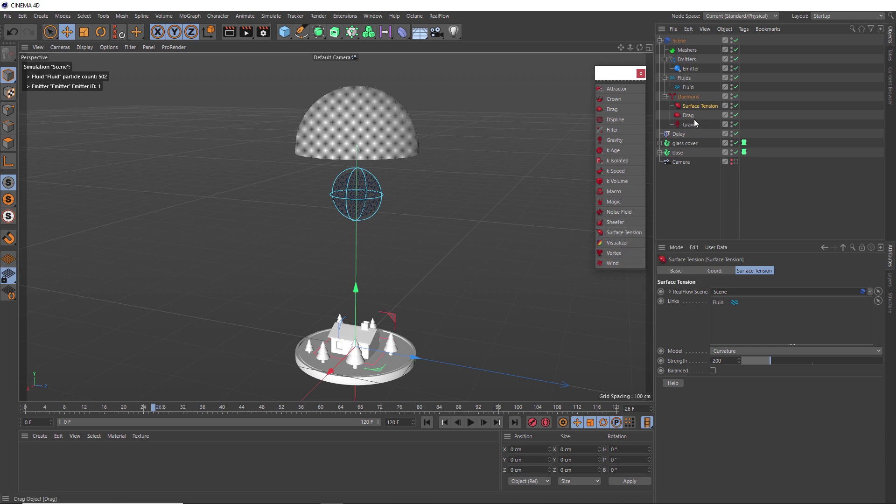
Play the simulation with the new daemons, then rewind to frame 0
{"action": "left_click", "coordinate": [427, 423]}
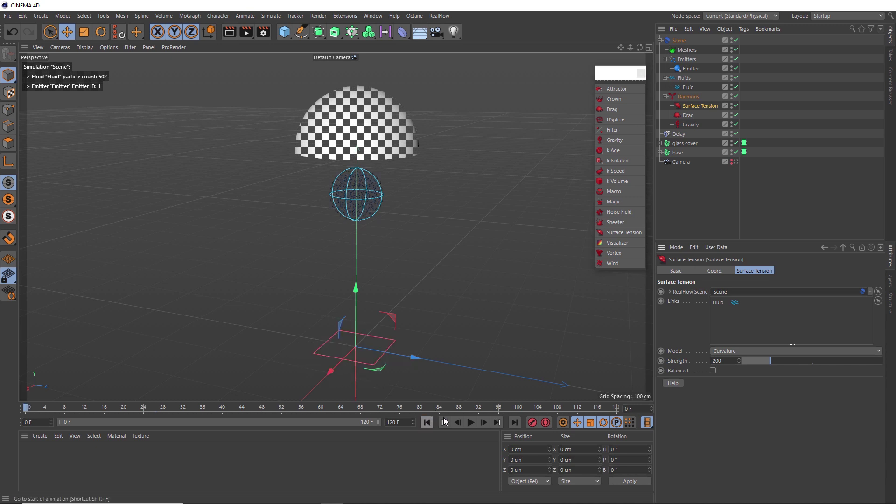
{"action": "left_click", "coordinate": [470, 423]}
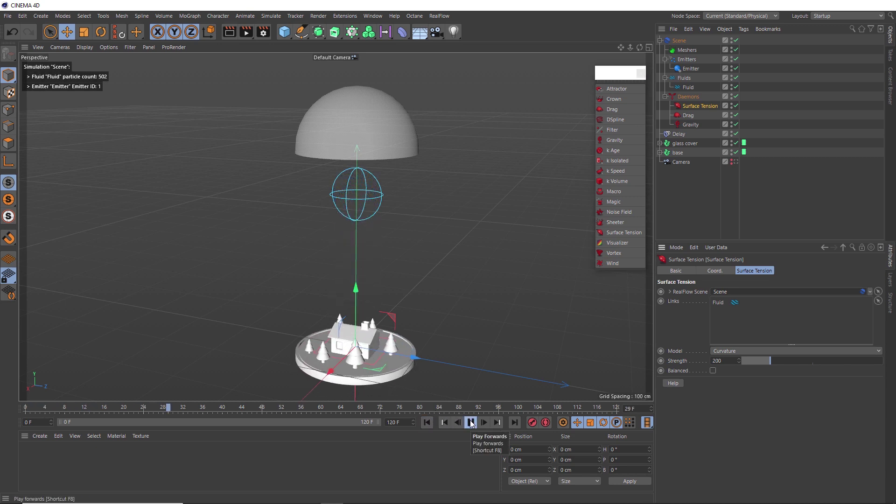
{"action": "left_click", "coordinate": [470, 423]}
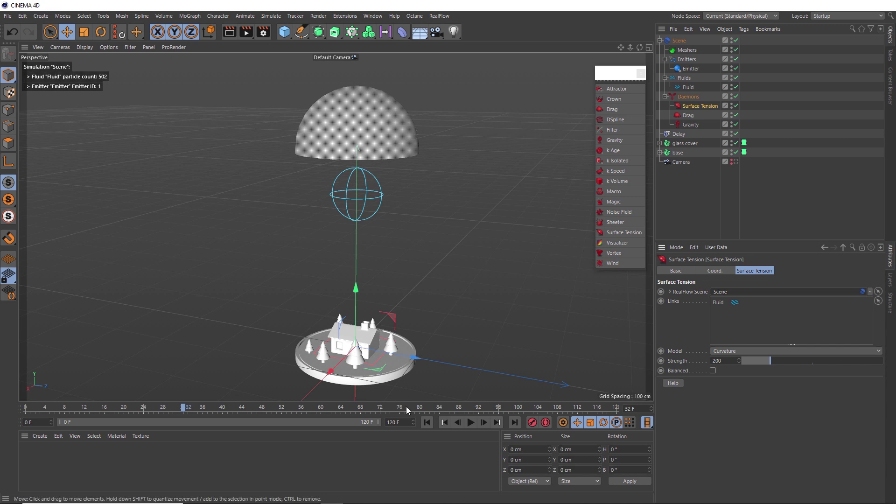
{"action": "left_click", "coordinate": [429, 422]}
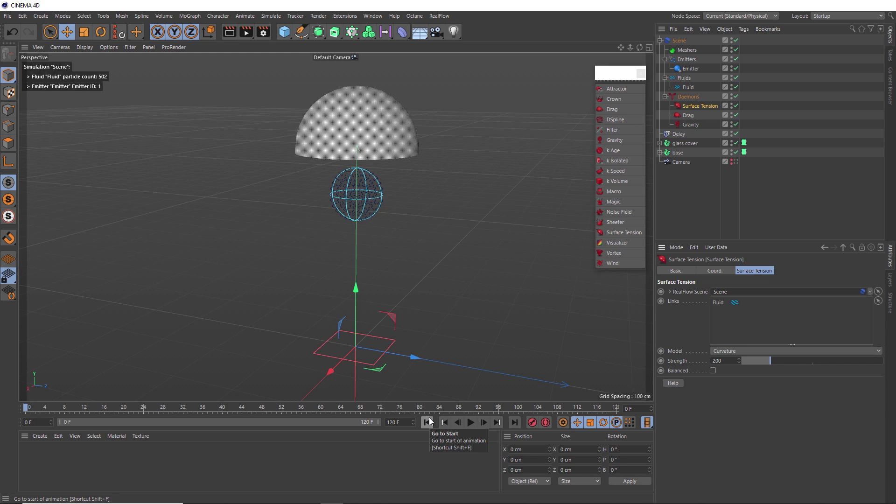
Give base a RealFlow Volume tag with Medium-High collision detail and copy it to glass cover
{"action": "left_click", "coordinate": [678, 153]}
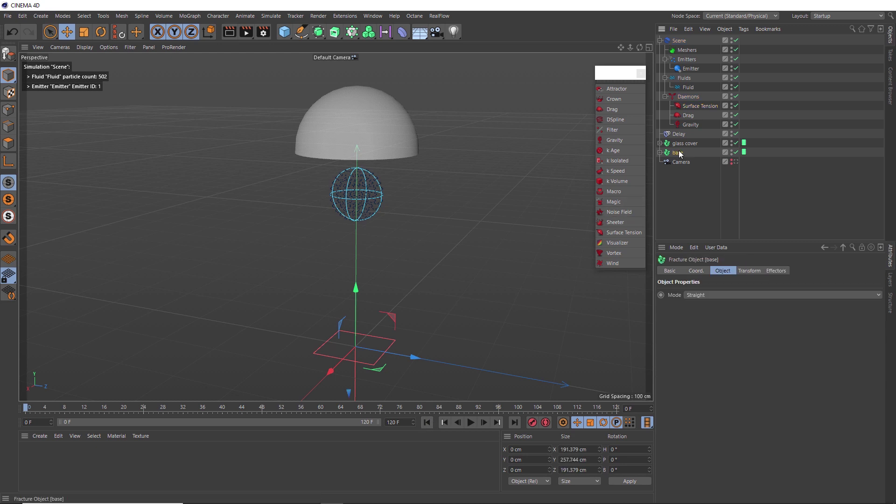
{"action": "right_click", "coordinate": [679, 153]}
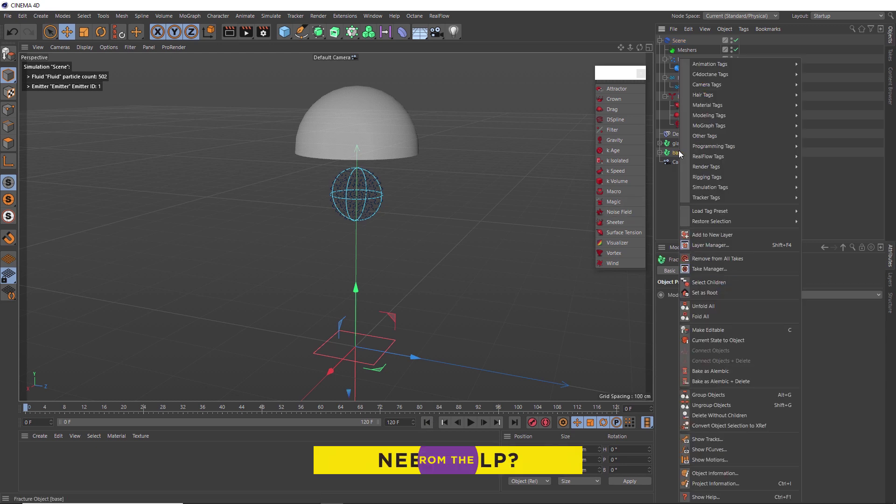
{"action": "mouse_move", "coordinate": [696, 155]}
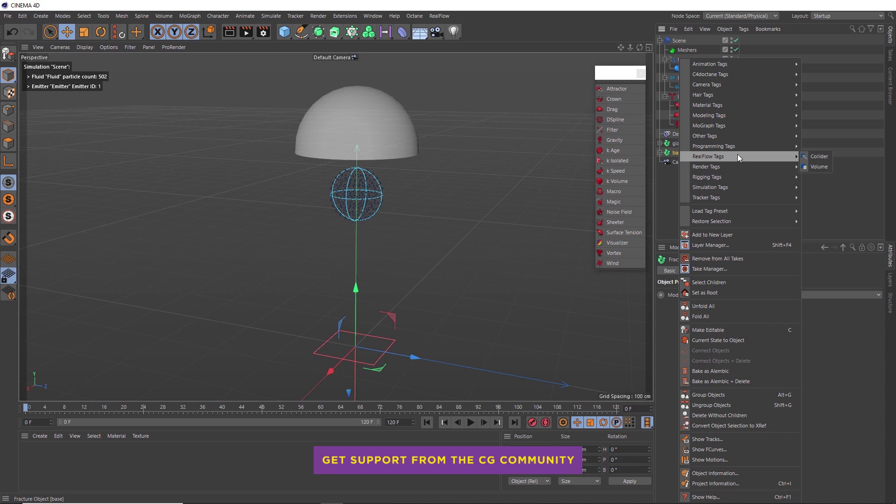
{"action": "left_click", "coordinate": [816, 166]}
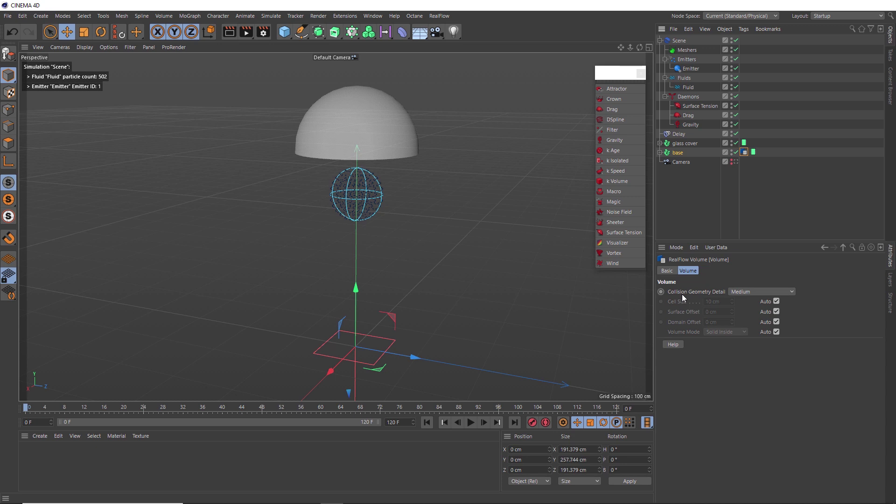
{"action": "left_click", "coordinate": [735, 291]}
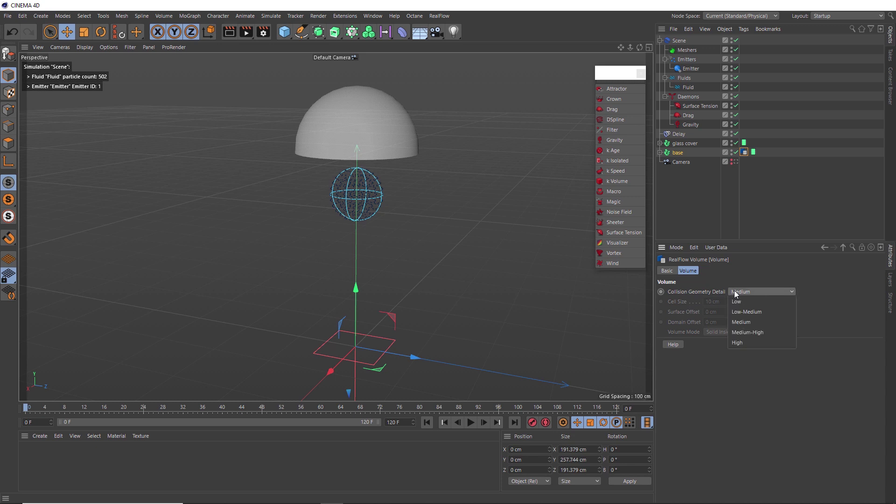
{"action": "left_click", "coordinate": [742, 332]}
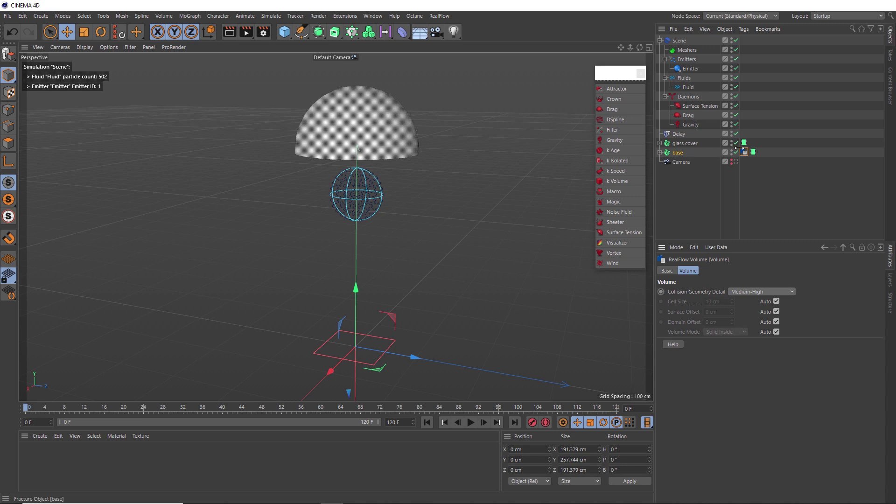
{"action": "left_click_drag", "start_coordinate": [754, 153], "coordinate": [753, 143], "text": "ctrl"}
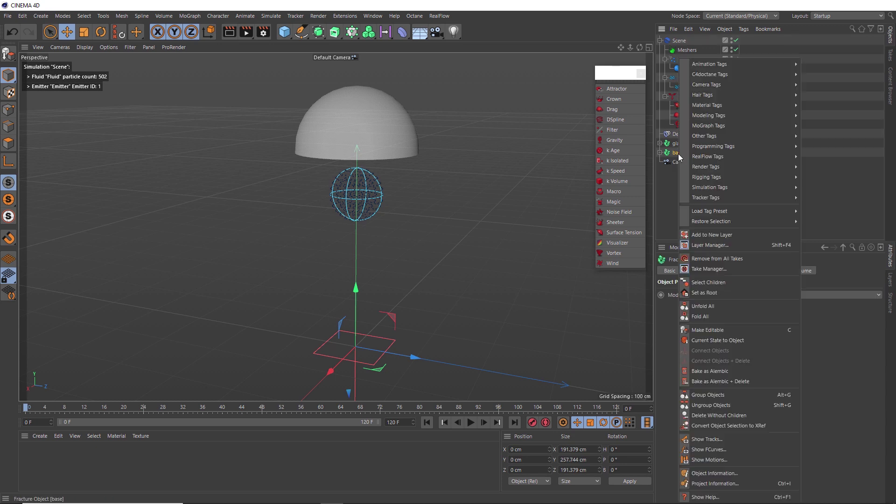
Add a RealFlow Collider tag to base with continuous collision detection, Friction 0.3, Bounce 1
{"action": "mouse_move", "coordinate": [706, 155]}
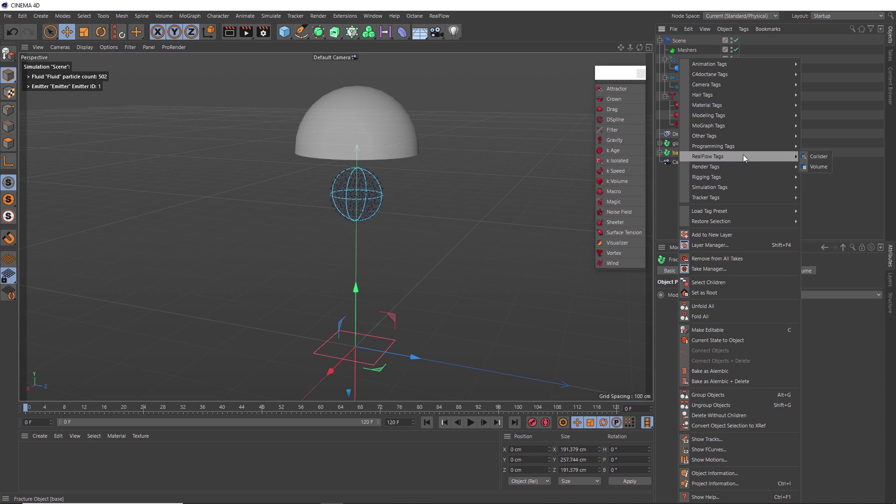
{"action": "left_click", "coordinate": [814, 155]}
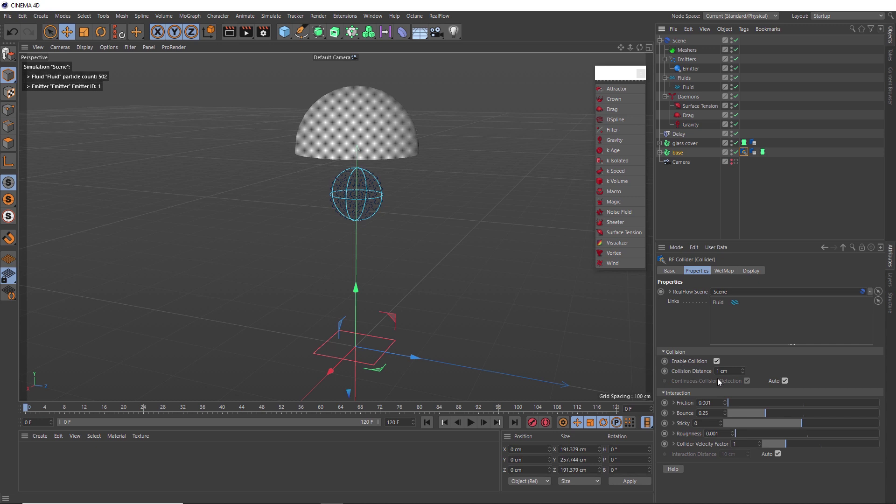
{"action": "left_click", "coordinate": [784, 381]}
{"action": "double_click", "coordinate": [709, 403]}
{"action": "type", "text": ".3"}
{"action": "double_click", "coordinate": [700, 412]}
{"action": "key", "text": "BackSpace"}
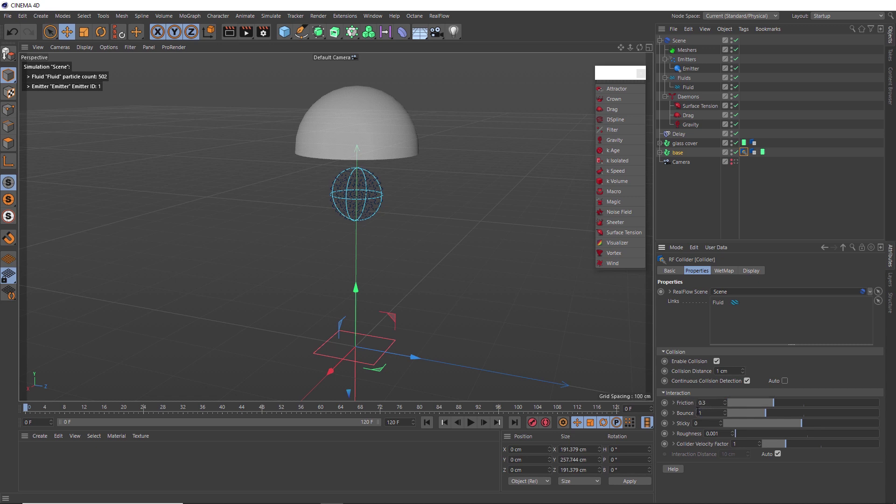
{"action": "type", "text": "1"}
{"action": "key", "text": "Return"}
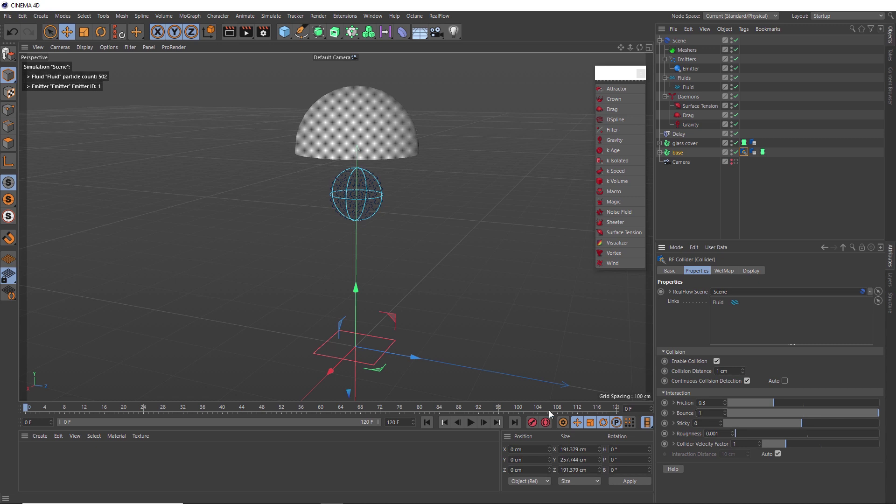
Play the simulation to check the collisions, then return to frame 0
{"action": "left_click", "coordinate": [470, 422]}
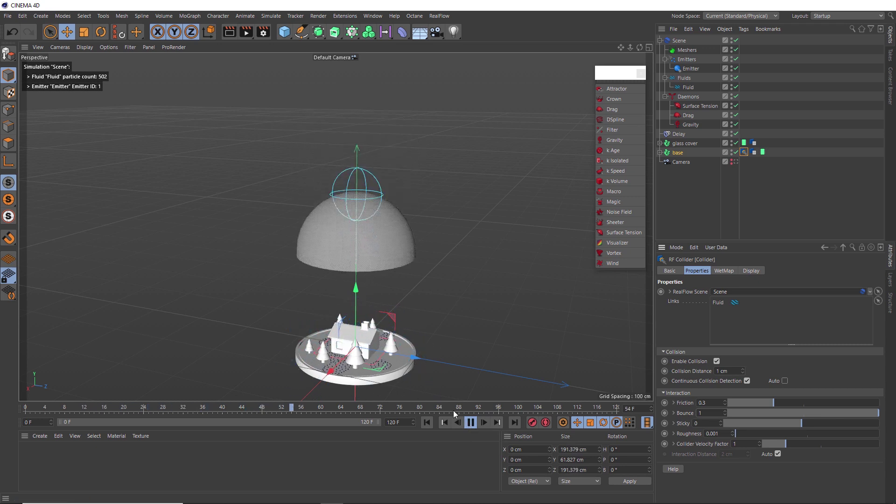
{"action": "left_click", "coordinate": [471, 422]}
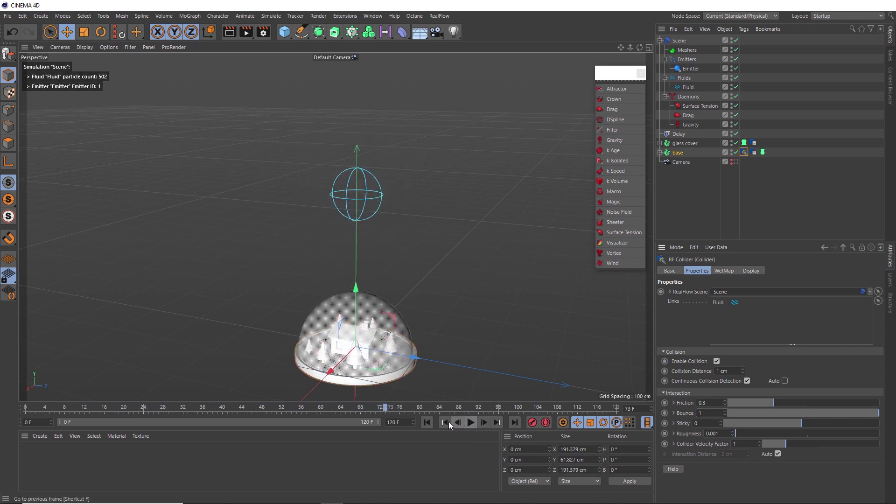
{"action": "left_click", "coordinate": [427, 422]}
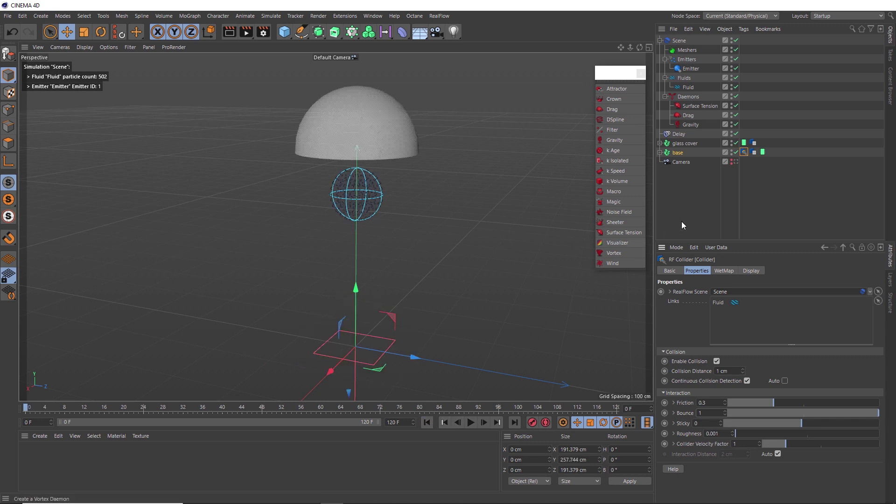
Copy the Collider tag onto the glass cover with Collision Distance 2 cm, Friction and Bounce 0, then preview
{"action": "left_click_drag", "start_coordinate": [745, 152], "coordinate": [765, 143], "text": "ctrl"}
{"action": "scroll", "coordinate": [721, 370], "scroll_direction": "up", "scroll_amount": 1}
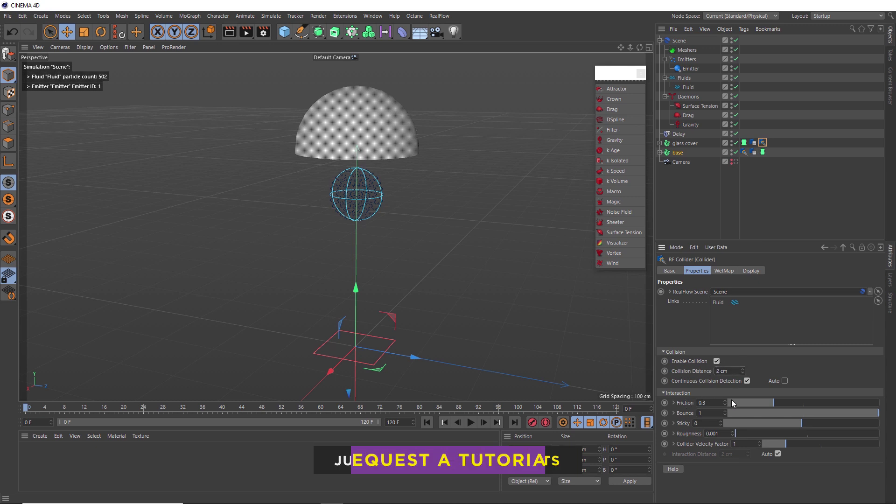
{"action": "mouse_move", "coordinate": [725, 402]}
{"action": "left_mouse_down"}
{"action": "mouse_move", "coordinate": [737, 412]}
{"action": "mouse_move", "coordinate": [716, 409]}
{"action": "mouse_move", "coordinate": [724, 408]}
{"action": "left_mouse_up"}
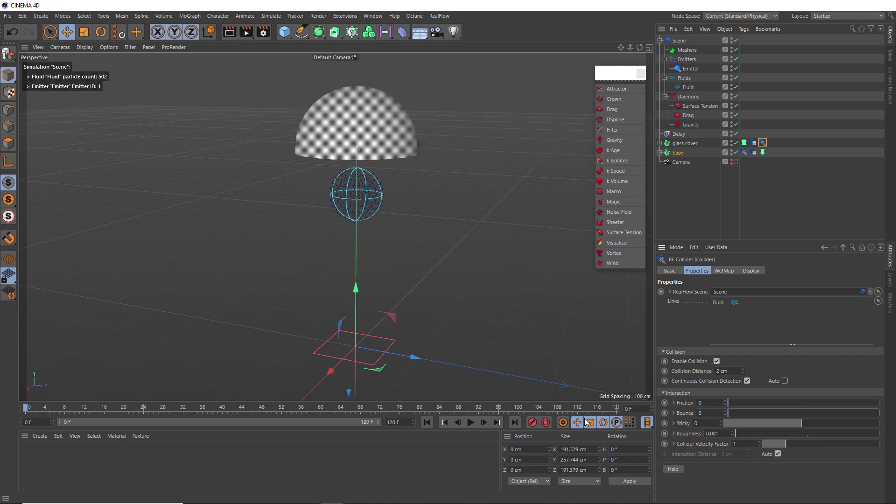
{"action": "left_click", "coordinate": [471, 423]}
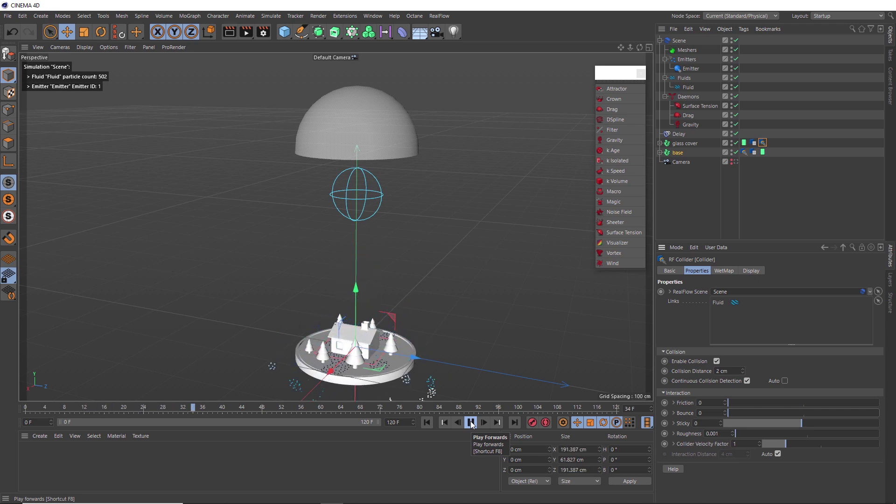
{"action": "left_click", "coordinate": [471, 423]}
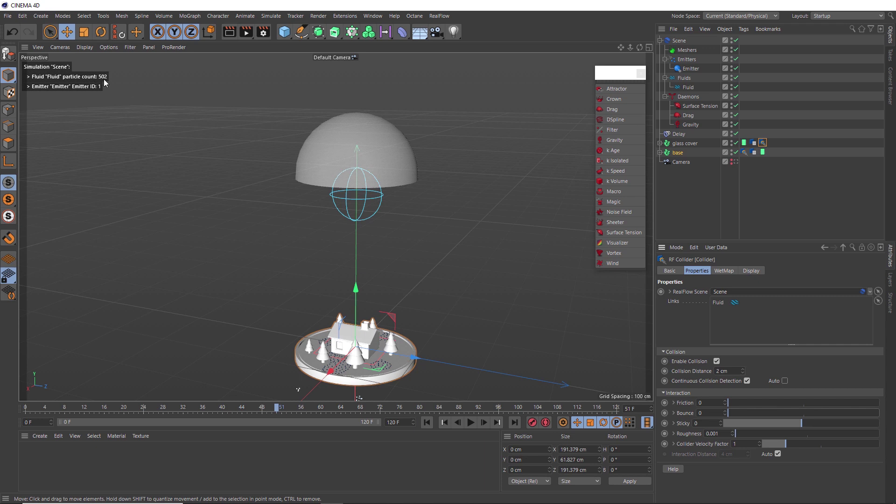
Rewind to frame 0 and switch the Fluid to the Viscous type, clearing Resolution for 40
{"action": "left_click", "coordinate": [427, 423]}
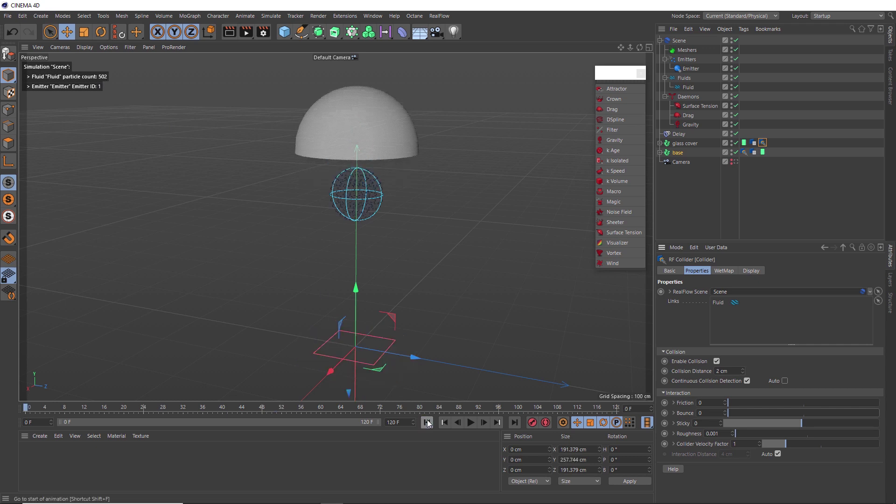
{"action": "left_click", "coordinate": [685, 89]}
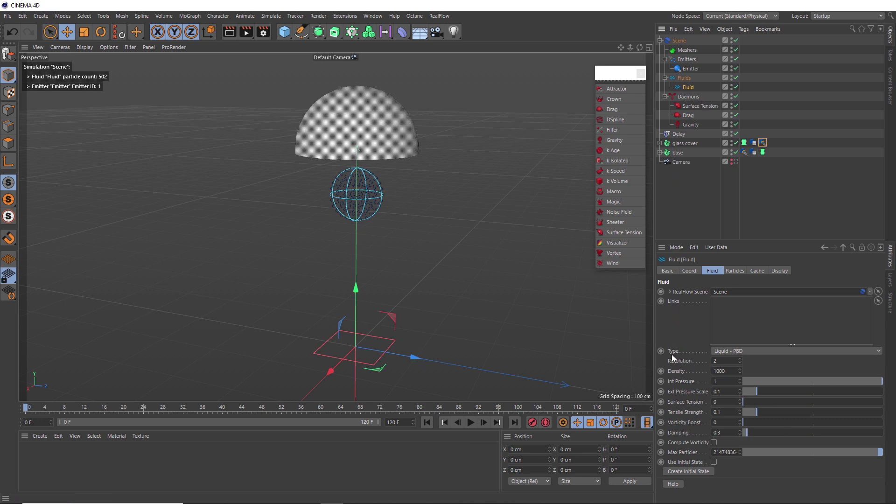
{"action": "left_click", "coordinate": [729, 351]}
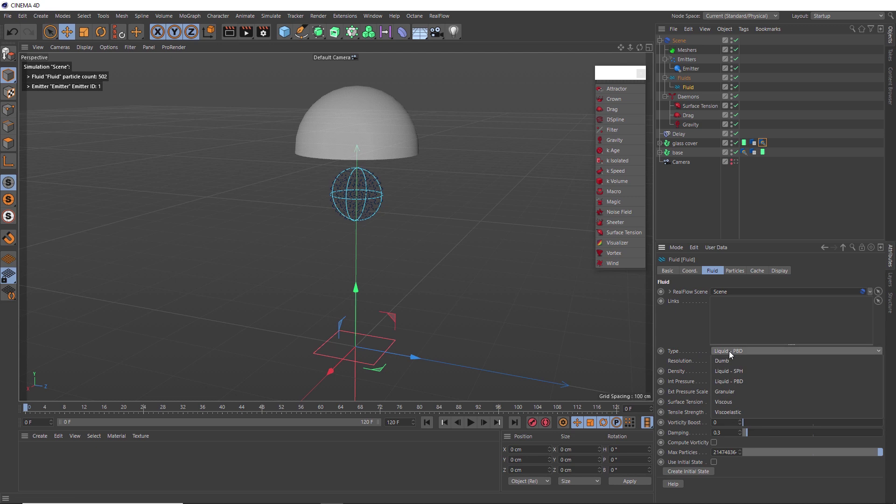
{"action": "left_click", "coordinate": [731, 401]}
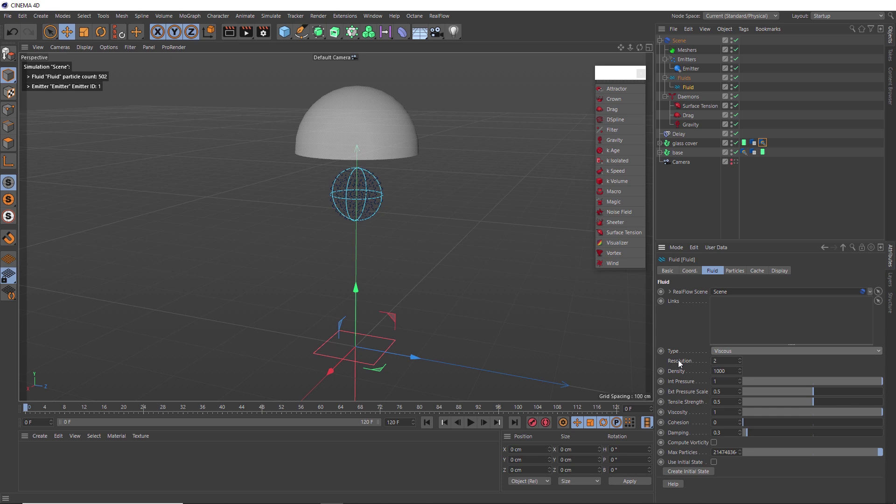
{"action": "key", "text": "BackSpace"}
Enter Resolution 40, refresh the frame and play the viscous simulation up to frame 28
{"action": "type", "text": "40"}
{"action": "left_click", "coordinate": [457, 422]}
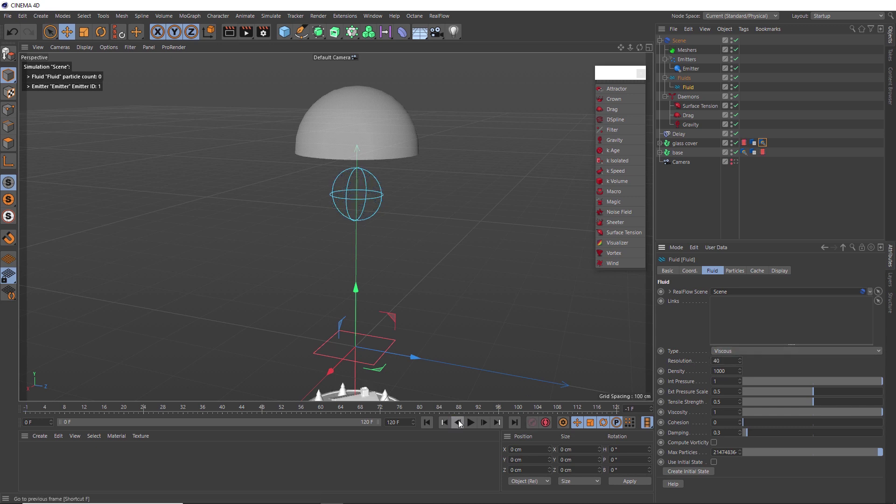
{"action": "left_click", "coordinate": [483, 423]}
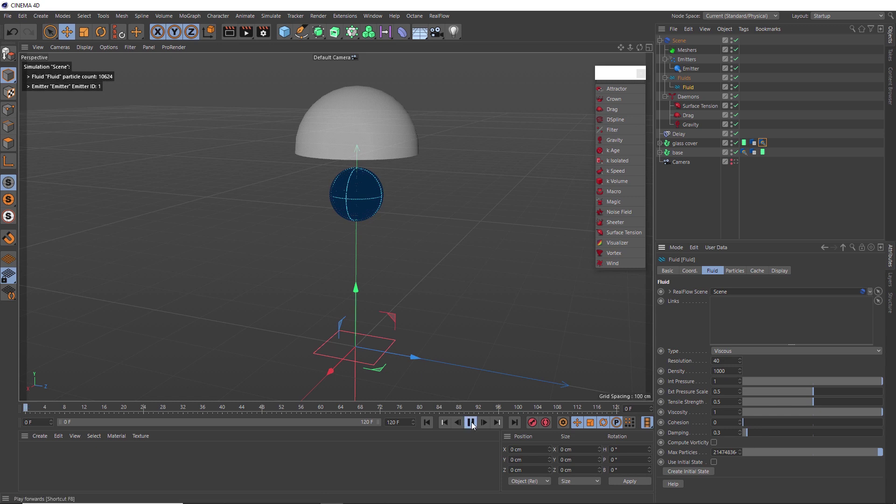
{"action": "left_click", "coordinate": [472, 423]}
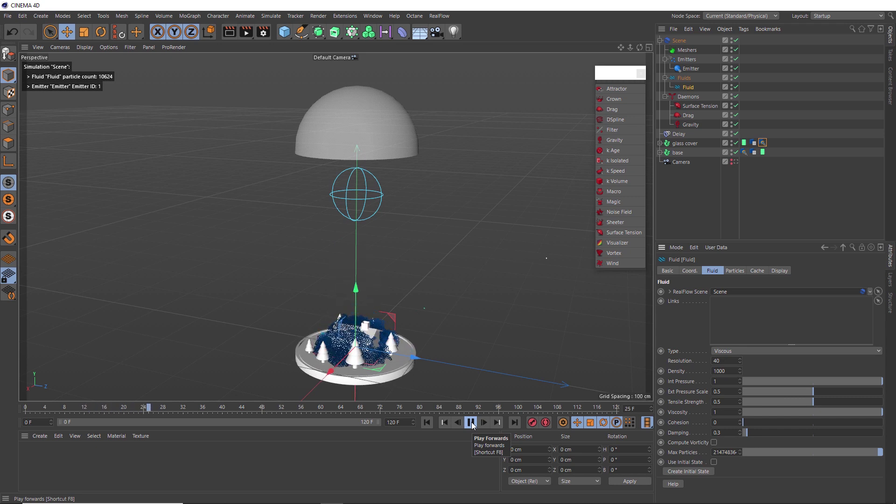
{"action": "left_click", "coordinate": [472, 422]}
Reframe the snow globe view and rewind to frame 0, with 10624 particles in the emitter sphere
{"action": "middle_click_drag", "start_coordinate": [355, 356], "coordinate": [337, 301], "text": "alt"}
{"action": "scroll", "coordinate": [353, 267], "scroll_direction": "up", "scroll_amount": 5}
{"action": "scroll", "coordinate": [352, 267], "scroll_direction": "down", "scroll_amount": 10}
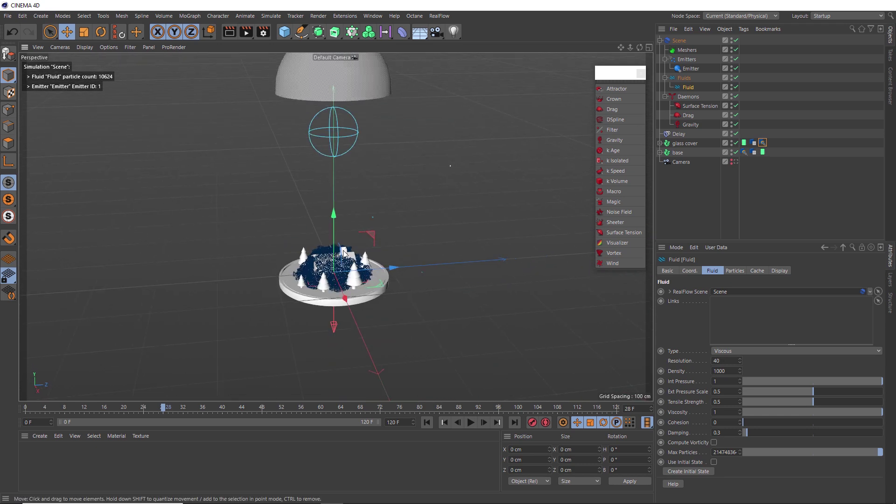
{"action": "scroll", "coordinate": [344, 251], "scroll_direction": "down", "scroll_amount": 6}
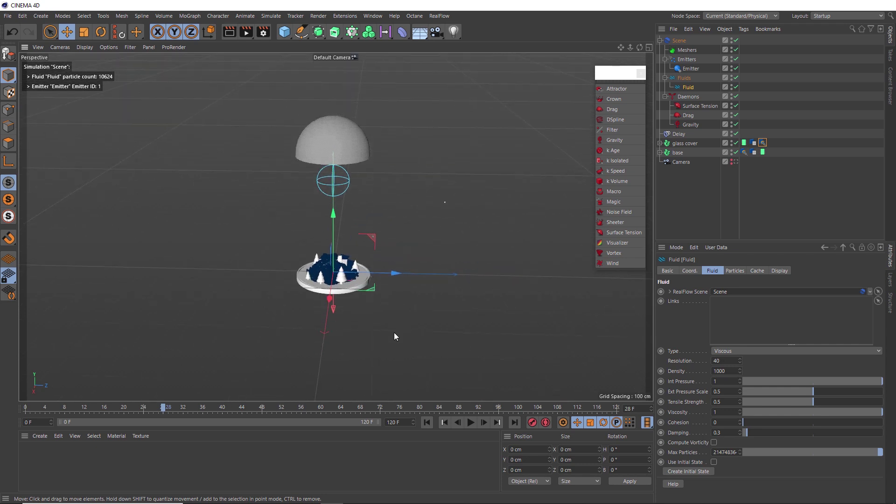
{"action": "left_click", "coordinate": [426, 423]}
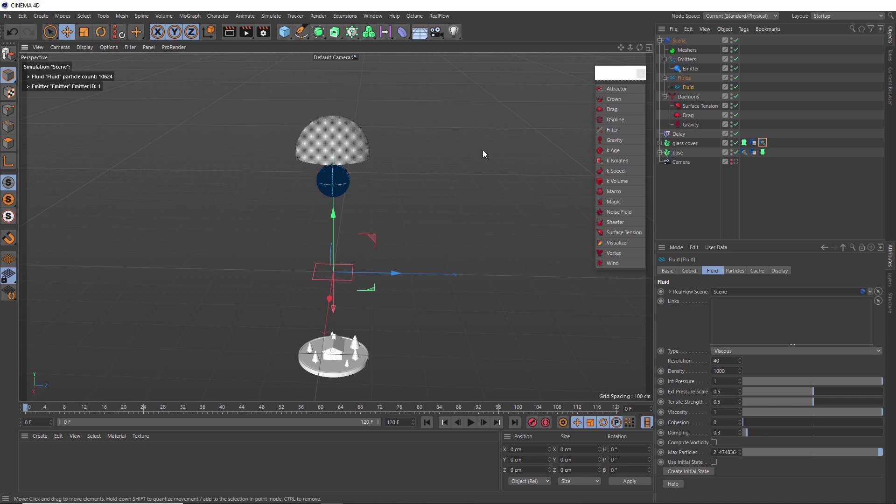
Disable the Emitter, move to frame 16 and keyframe Fill Sphere switched off
{"action": "left_click", "coordinate": [736, 69]}
{"action": "left_click", "coordinate": [686, 71]}
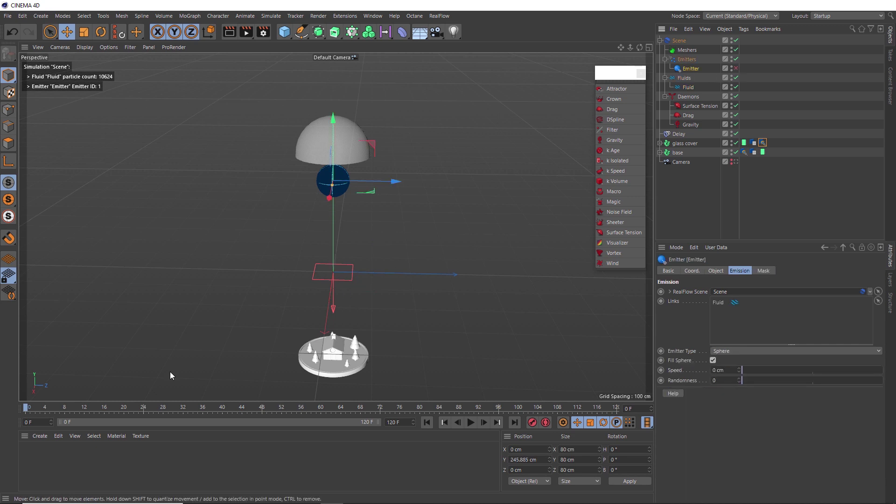
{"action": "left_click_drag", "start_coordinate": [91, 407], "coordinate": [104, 409]}
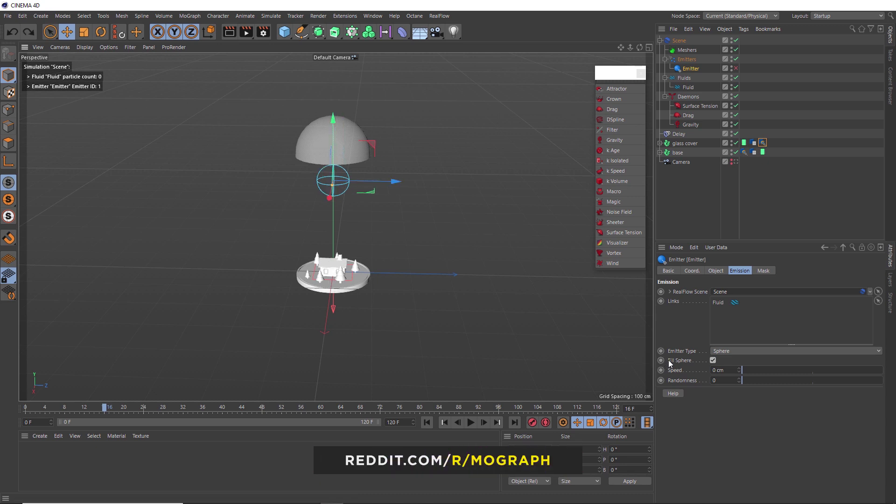
{"action": "left_click", "coordinate": [712, 361]}
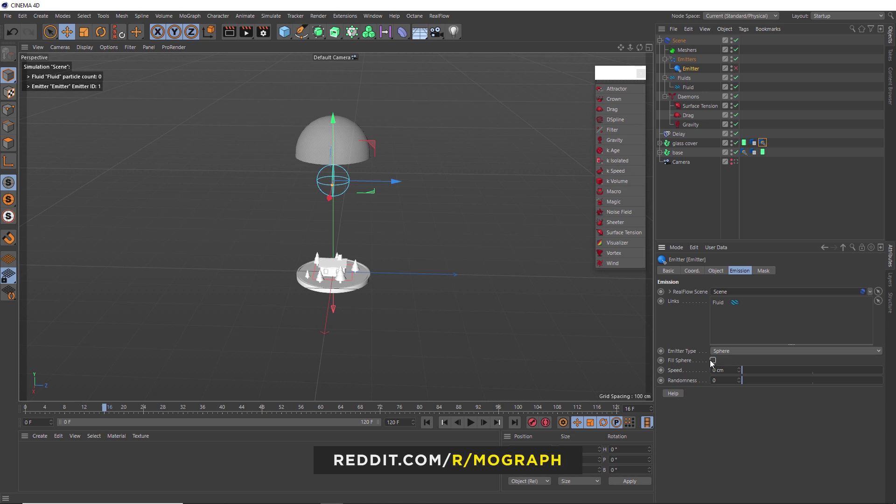
{"action": "left_click", "coordinate": [661, 360]}
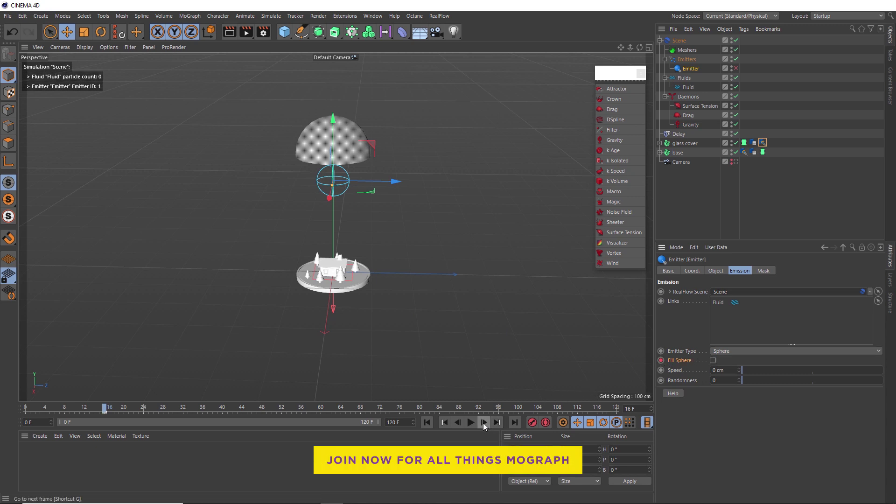
Keyframe Fill Sphere on at frame 17, then return to the start
{"action": "left_click", "coordinate": [483, 423]}
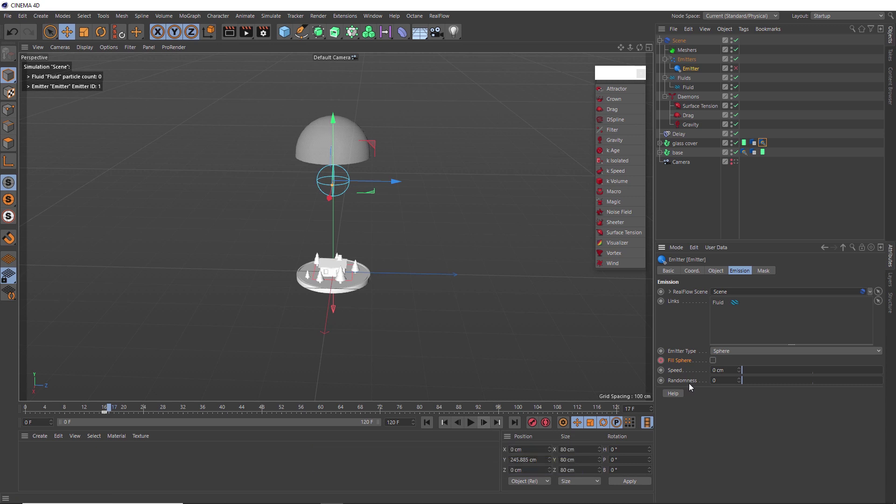
{"action": "left_click", "coordinate": [661, 360]}
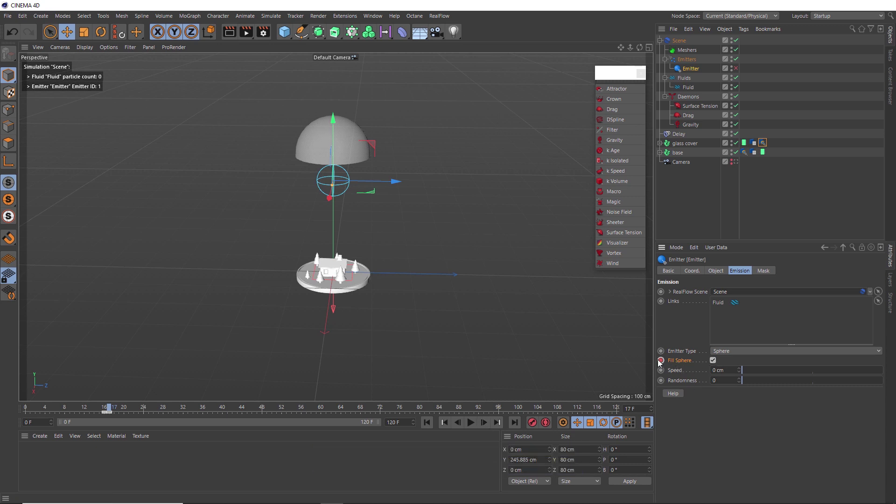
{"action": "left_click", "coordinate": [426, 423]}
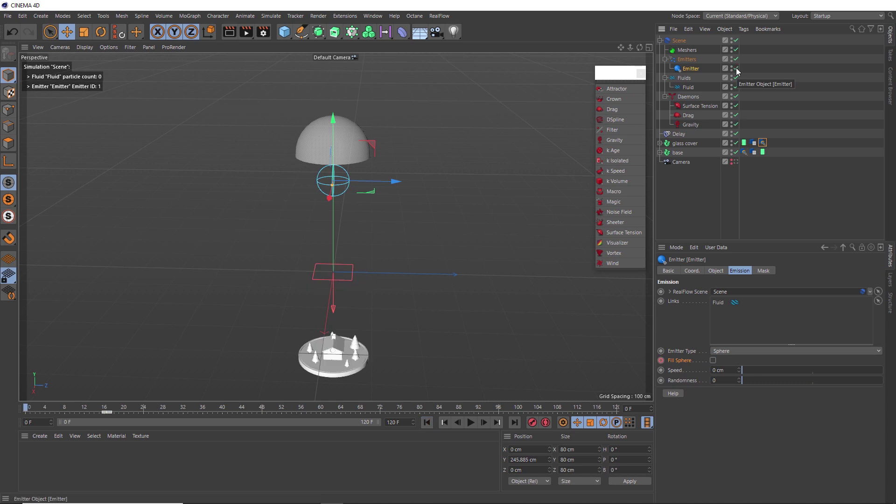
Check the RealFlow Scene solver uses the GeForce GTX 970 GPU and play the simulation to frame 53
{"action": "left_click", "coordinate": [679, 42]}
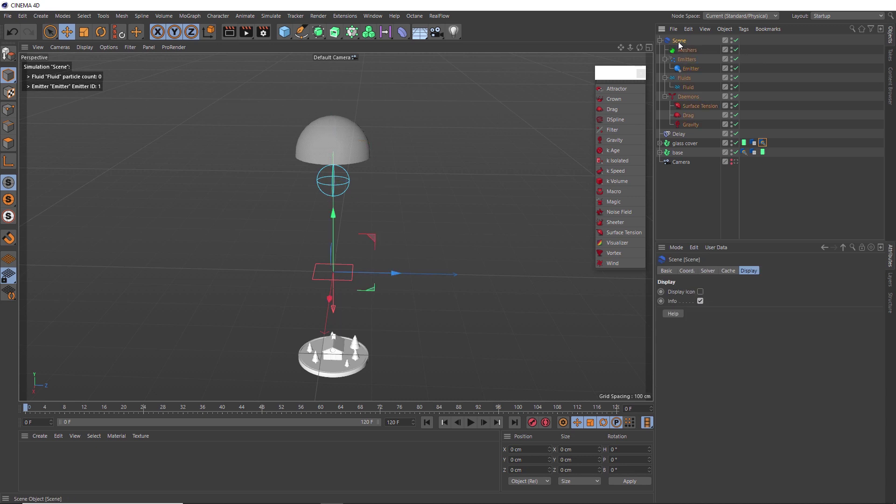
{"action": "left_click", "coordinate": [707, 270]}
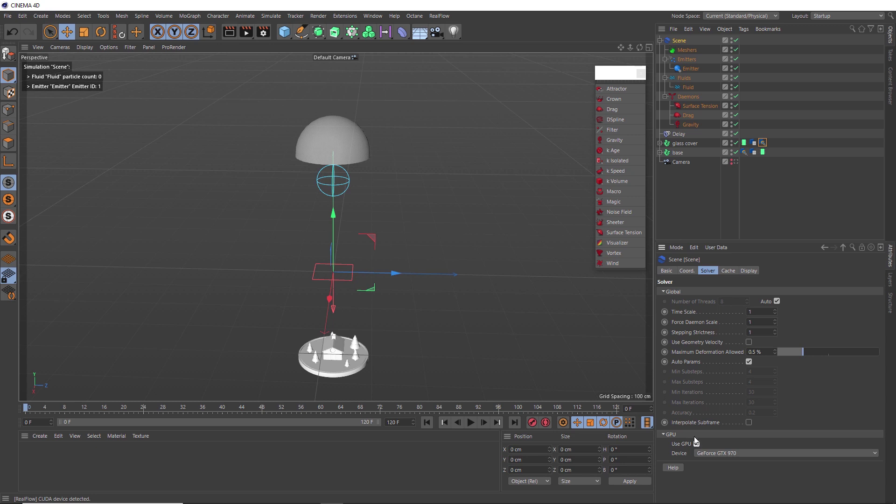
{"action": "left_click", "coordinate": [694, 434]}
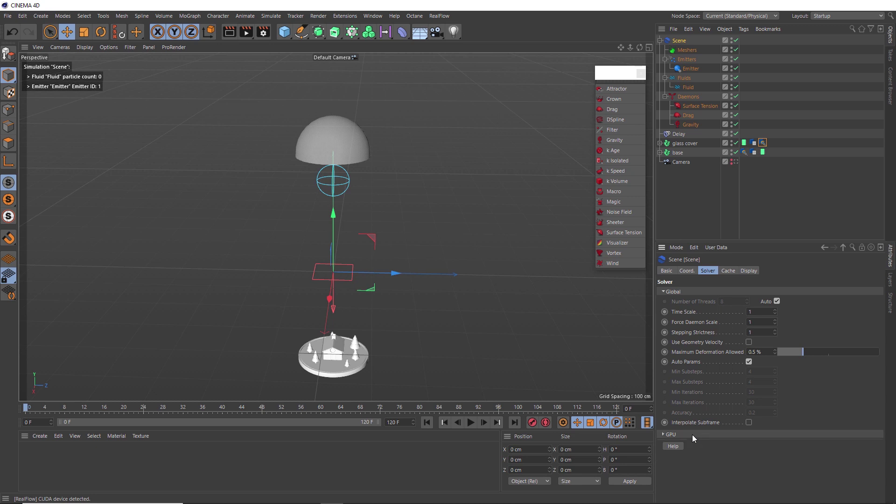
{"action": "left_click", "coordinate": [471, 422]}
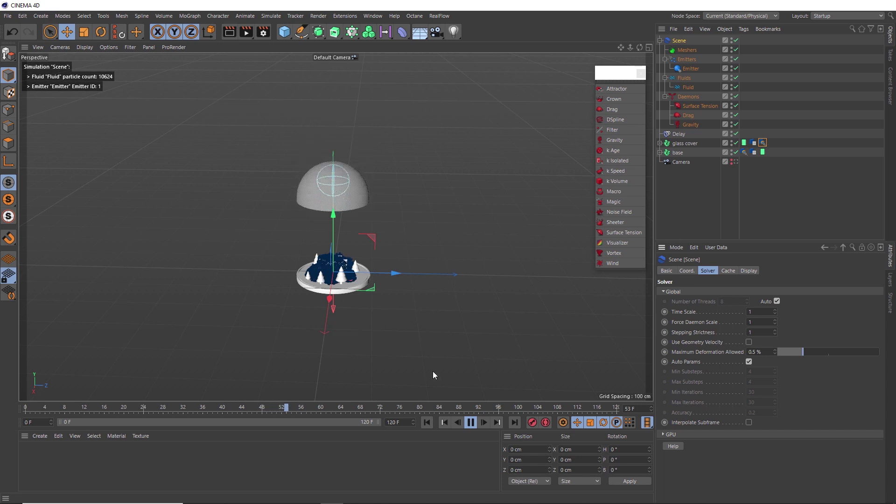
Stop playback, view through the scene camera and rewind to frame 0
{"action": "left_click", "coordinate": [471, 423]}
{"action": "scroll", "coordinate": [365, 212], "scroll_direction": "up", "scroll_amount": 3}
{"action": "left_click_drag", "start_coordinate": [364, 216], "coordinate": [467, 201], "text": "alt"}
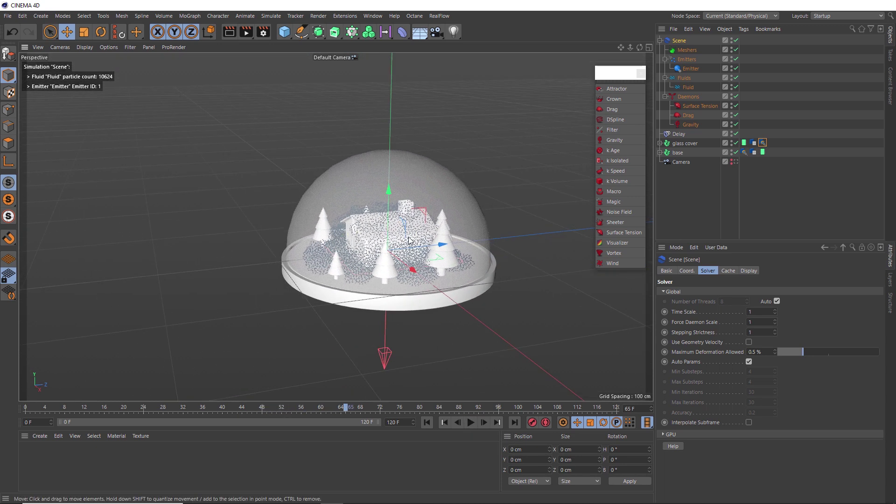
{"action": "left_click", "coordinate": [737, 161]}
{"action": "left_click", "coordinate": [428, 422]}
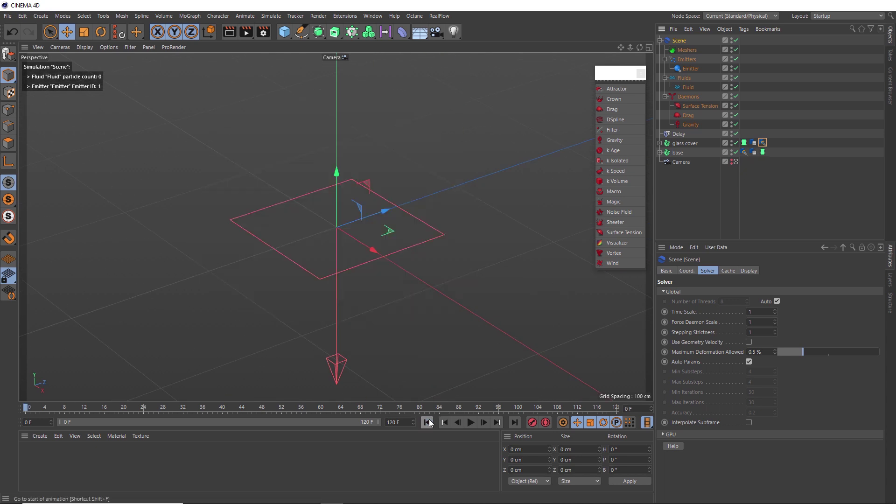
Set the Fluid's Viscosity to 0.2 and replay the simulation
{"action": "left_click", "coordinate": [685, 88]}
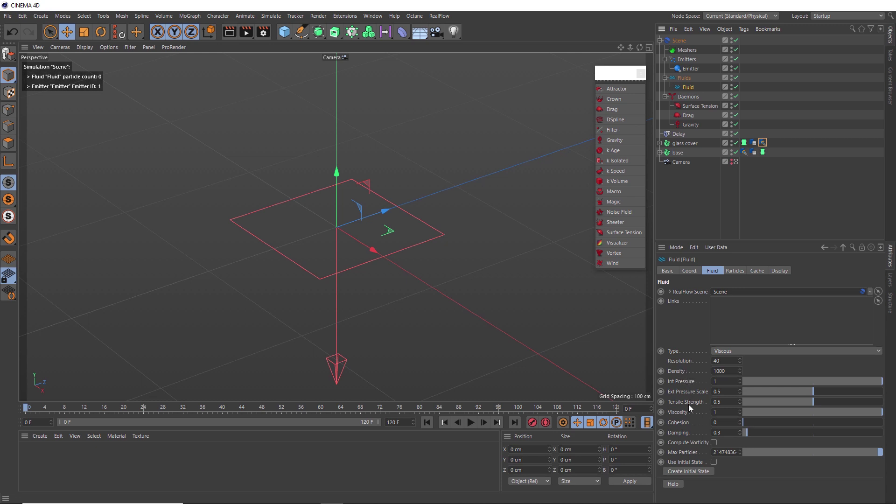
{"action": "left_click", "coordinate": [715, 412]}
{"action": "type", "text": ".2"}
{"action": "key", "text": "Return"}
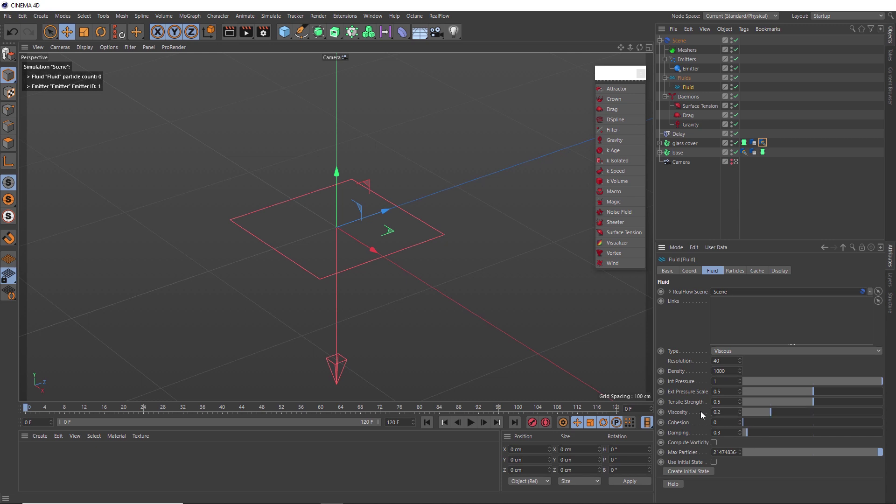
{"action": "left_click", "coordinate": [471, 423]}
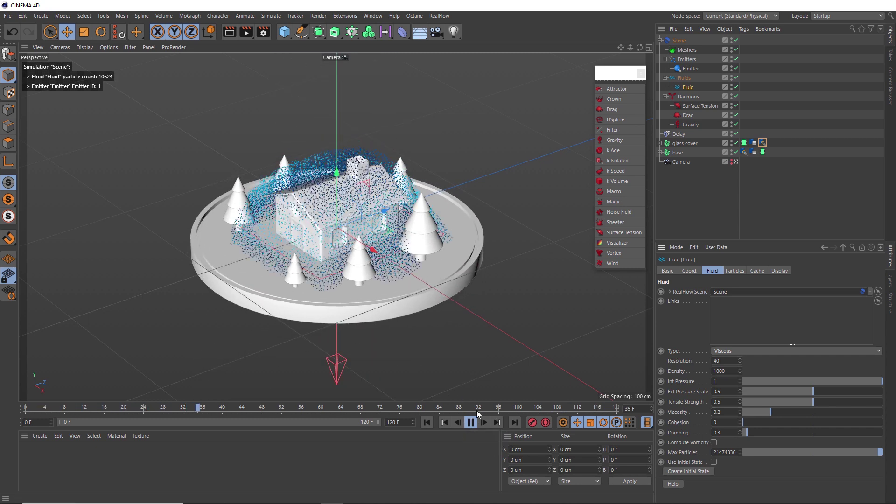
Stop playback, hide the glass cover in the viewport, and add a RealFlow Mesher linked to Fluid
{"action": "left_click", "coordinate": [471, 422]}
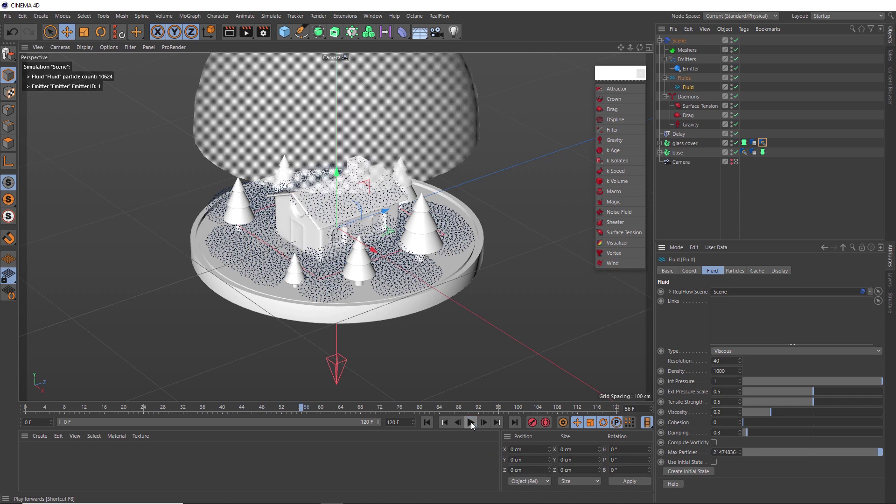
{"action": "left_click", "coordinate": [732, 142]}
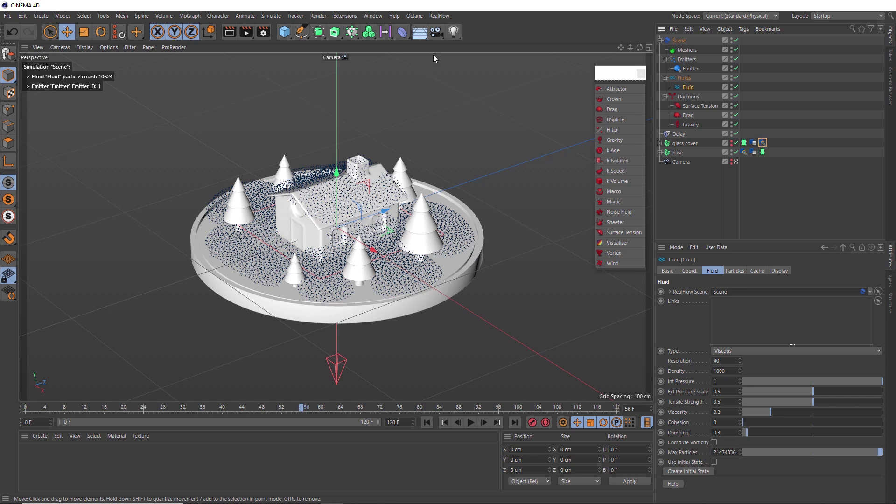
{"action": "left_click", "coordinate": [440, 15]}
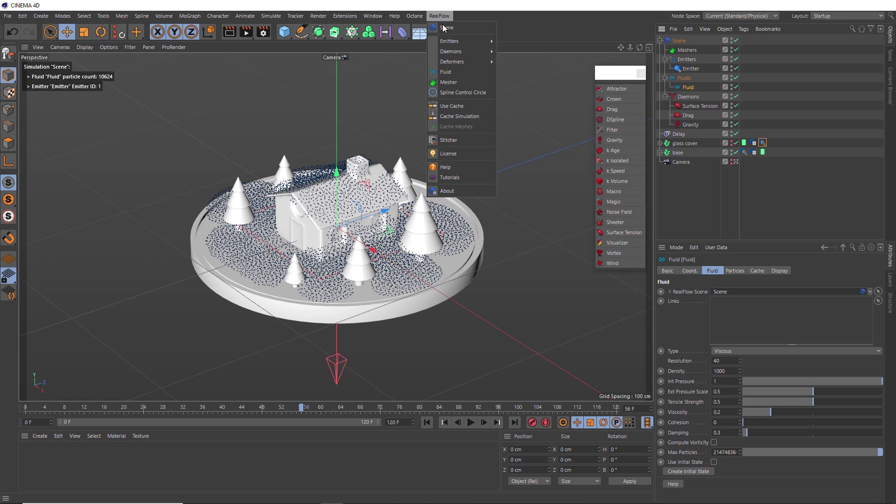
{"action": "left_click", "coordinate": [449, 82]}
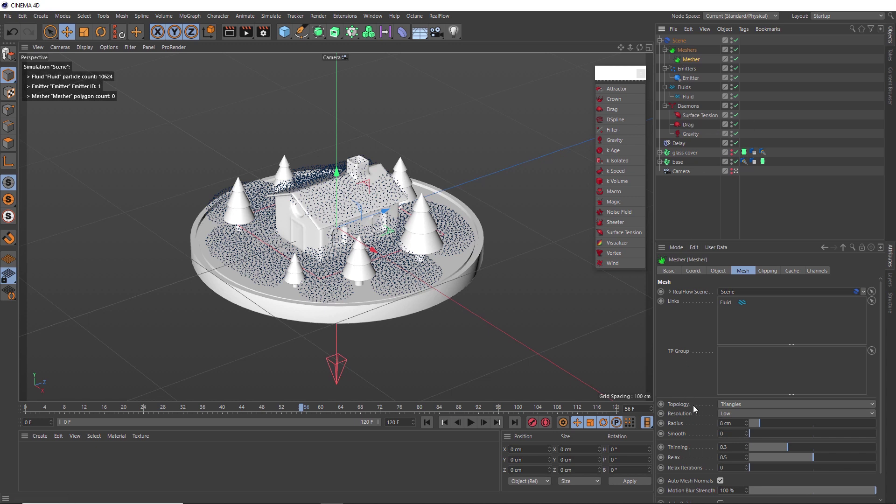
{"action": "scroll", "coordinate": [871, 399], "scroll_direction": "down", "scroll_amount": 2}
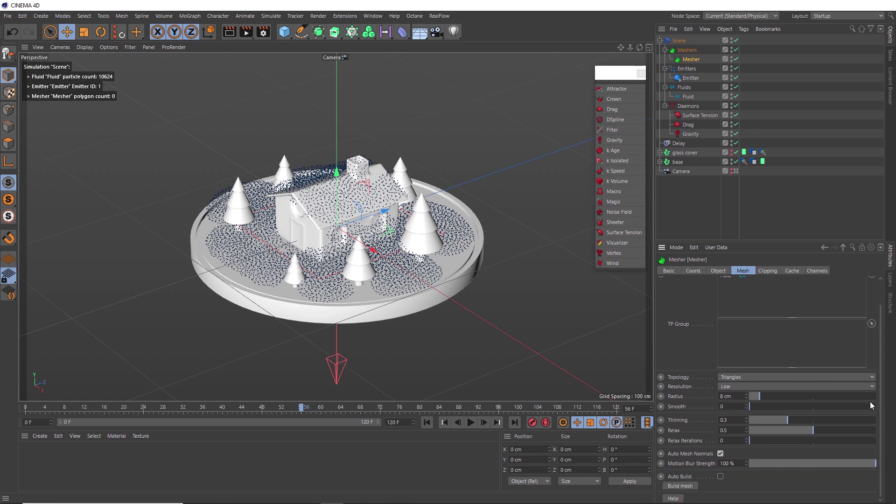
Turn on the Mesher's Auto Build and switch the viewport to shaded wireframe with N+B
{"action": "left_click", "coordinate": [721, 477]}
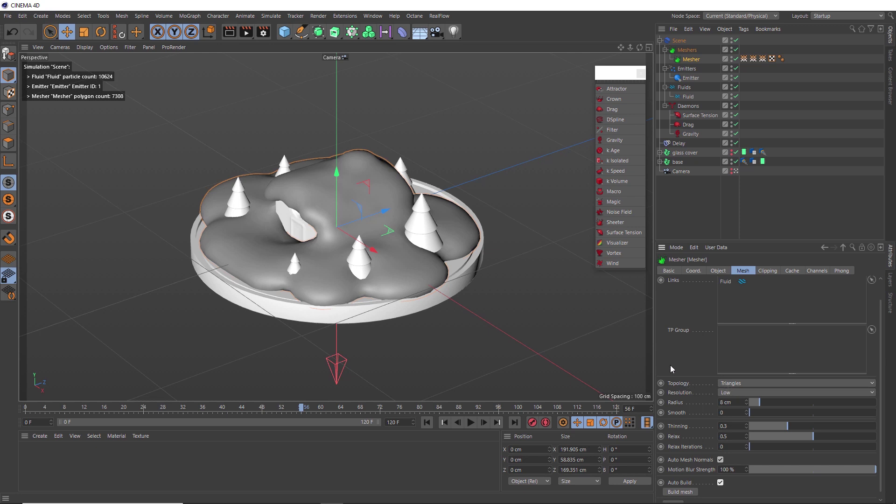
{"action": "key", "text": "n"}
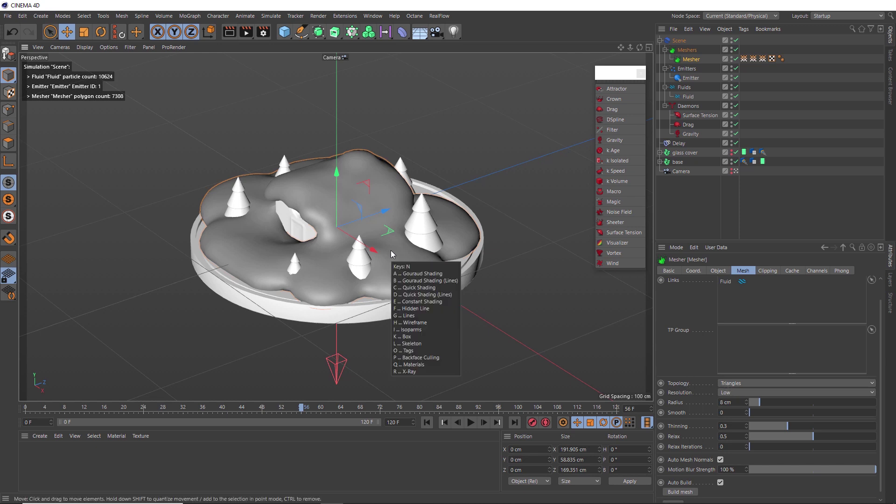
{"action": "key", "text": "b"}
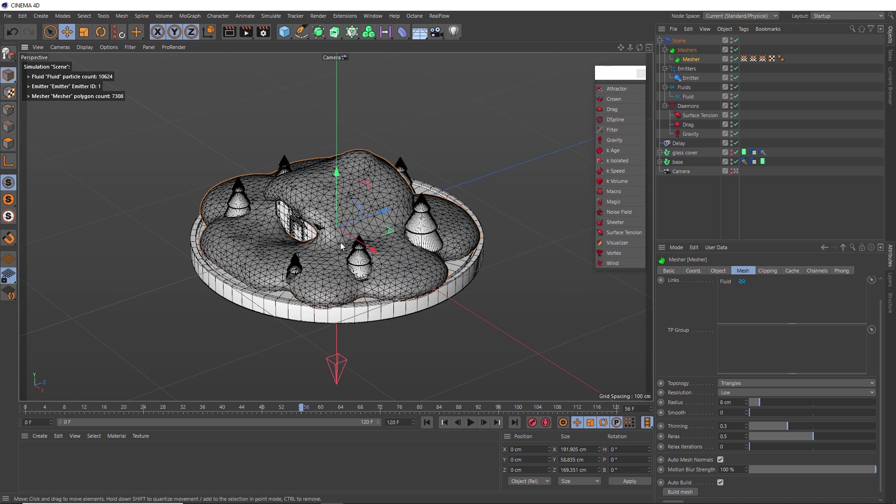
Try Quads then Triangles topology, set Resolution to Low-Medium, and restore smooth shading with N+A
{"action": "left_click", "coordinate": [725, 384]}
{"action": "left_click", "coordinate": [728, 403]}
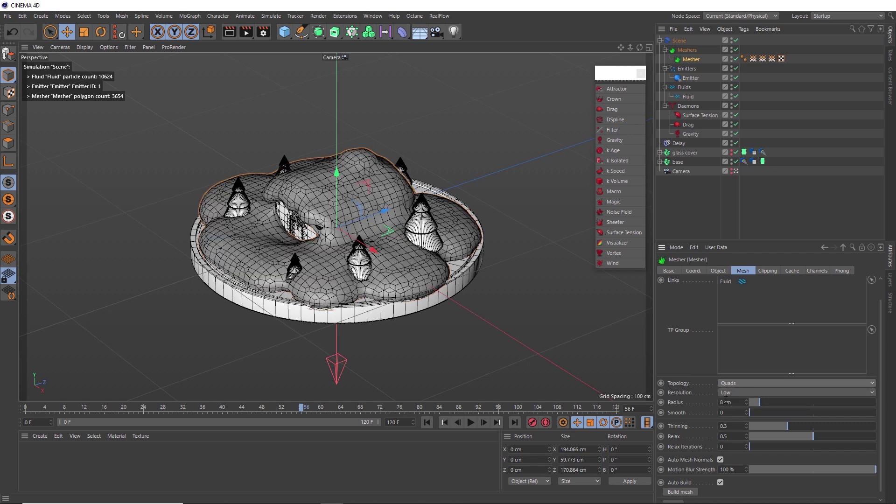
{"action": "left_click", "coordinate": [729, 384]}
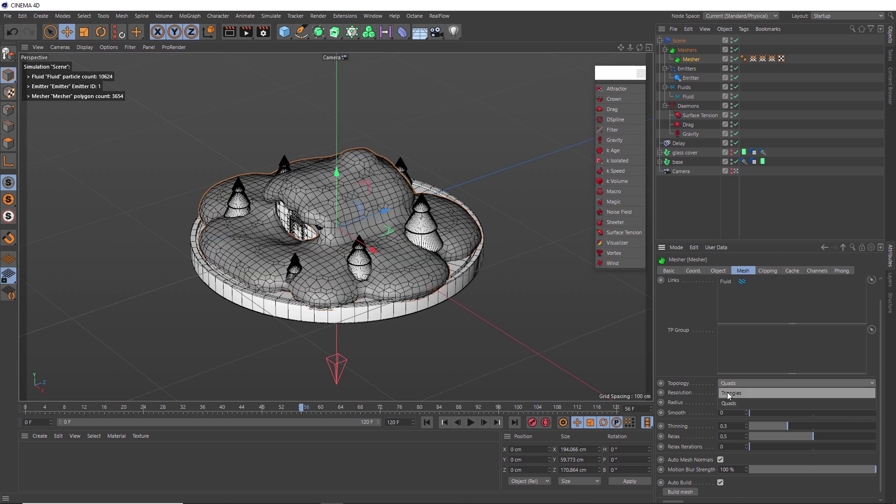
{"action": "left_click", "coordinate": [730, 394]}
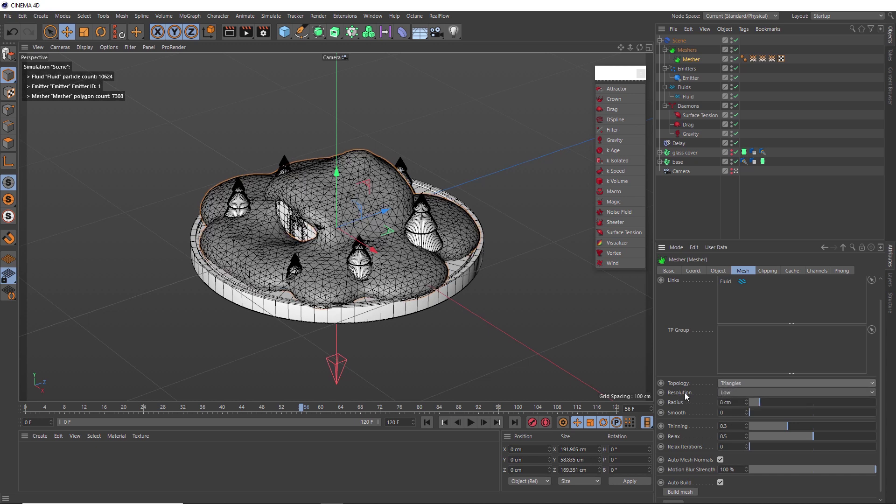
{"action": "left_click", "coordinate": [726, 393]}
{"action": "left_click", "coordinate": [727, 414]}
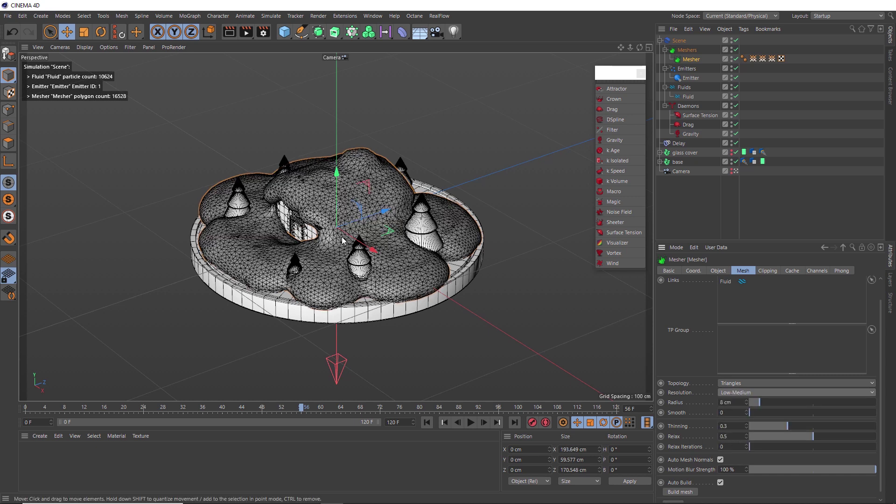
{"action": "key", "text": "n"}
{"action": "key", "text": "a"}
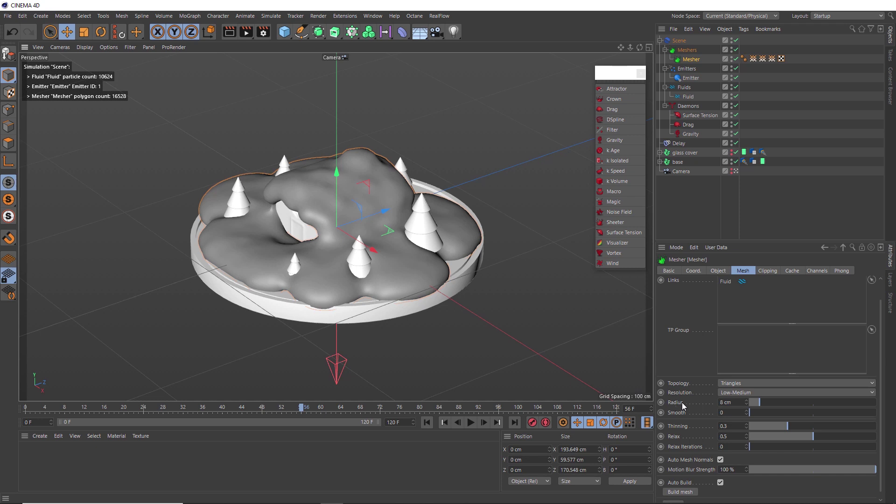
Give the Mesher Radius 2 cm, Smooth 2, Thinning 0 and Relax 0.2, yielding 204760 polygons
{"action": "left_click", "coordinate": [722, 403]}
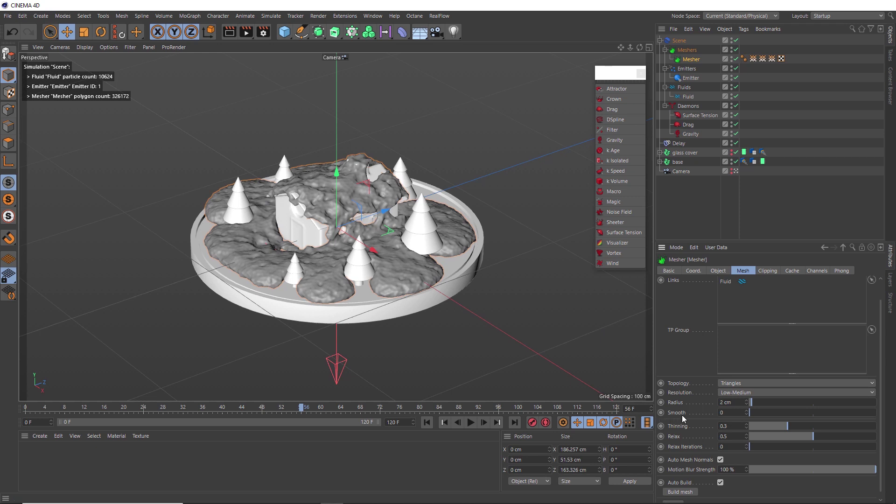
{"action": "left_click", "coordinate": [723, 412]}
{"action": "type", "text": "2"}
{"action": "key", "text": "Return"}
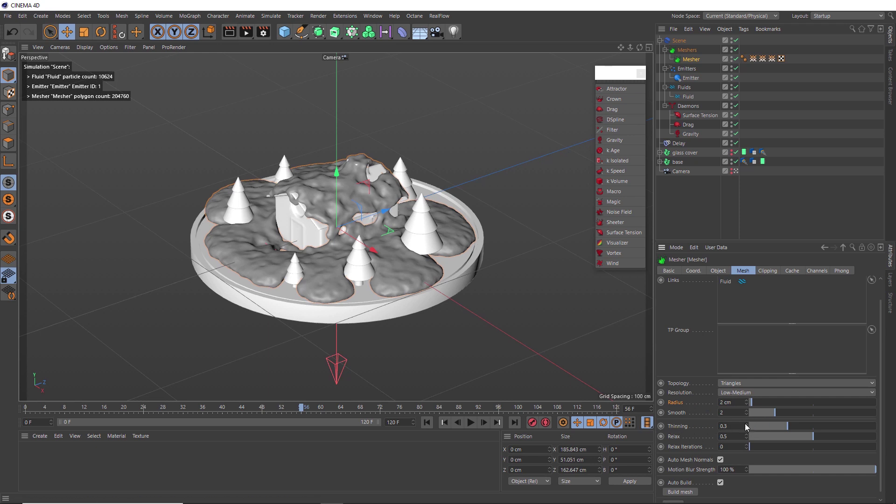
{"action": "left_click_drag", "start_coordinate": [764, 426], "coordinate": [746, 426]}
{"action": "left_click", "coordinate": [727, 437]}
{"action": "key", "text": "BackSpace"}
{"action": "key", "text": "BackSpace"}
{"action": "type", "text": ".2"}
{"action": "key", "text": "Return"}
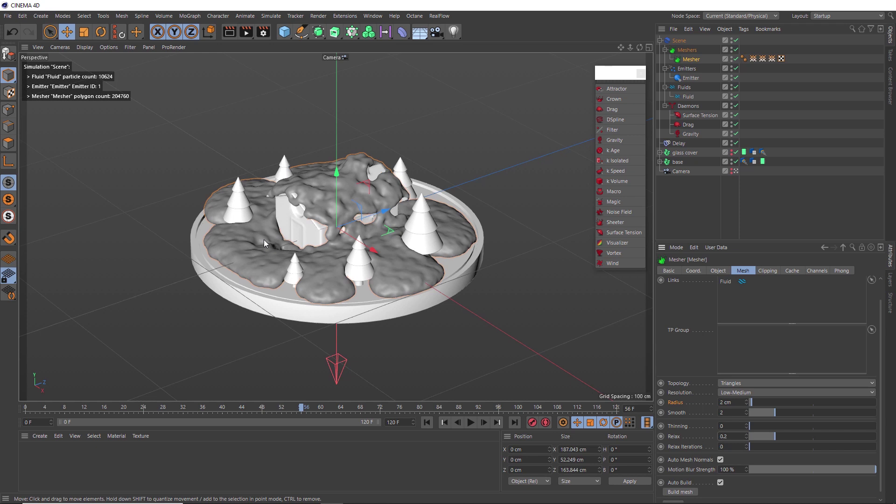
Disable the Mesher, rewind to frame 0 and select the RealFlow Scene
{"action": "left_click", "coordinate": [736, 59]}
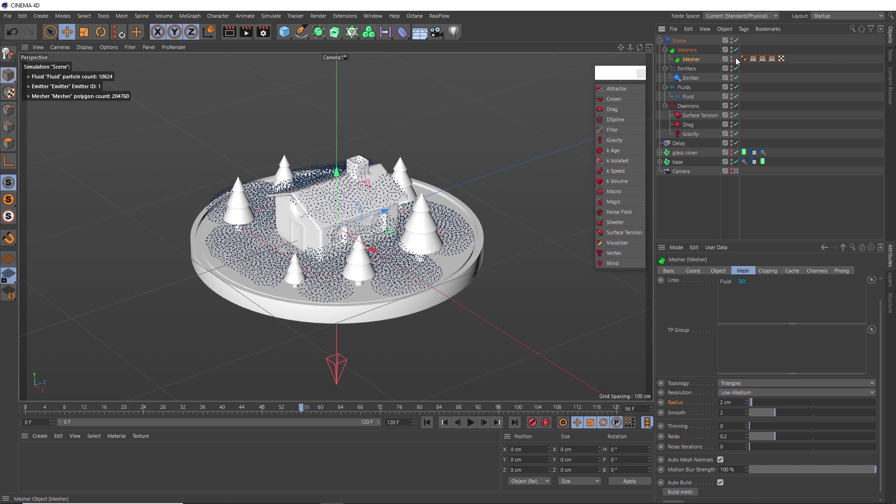
{"action": "left_click", "coordinate": [427, 422]}
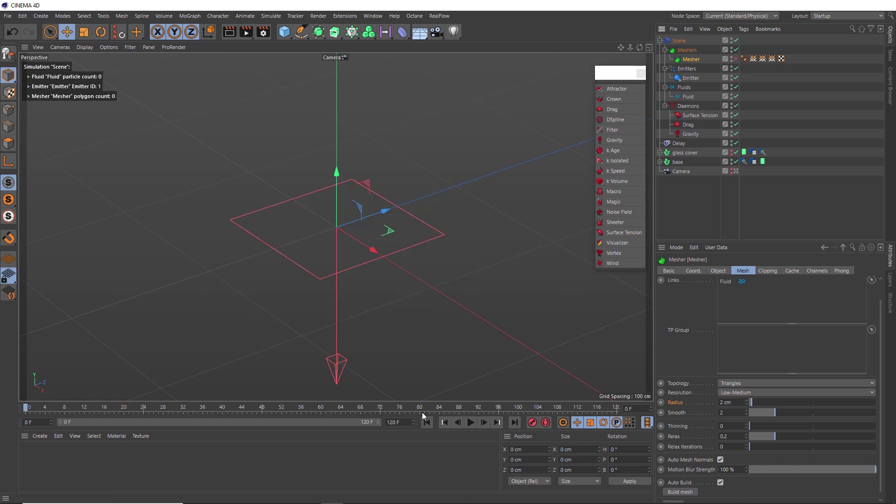
{"action": "left_click", "coordinate": [680, 41]}
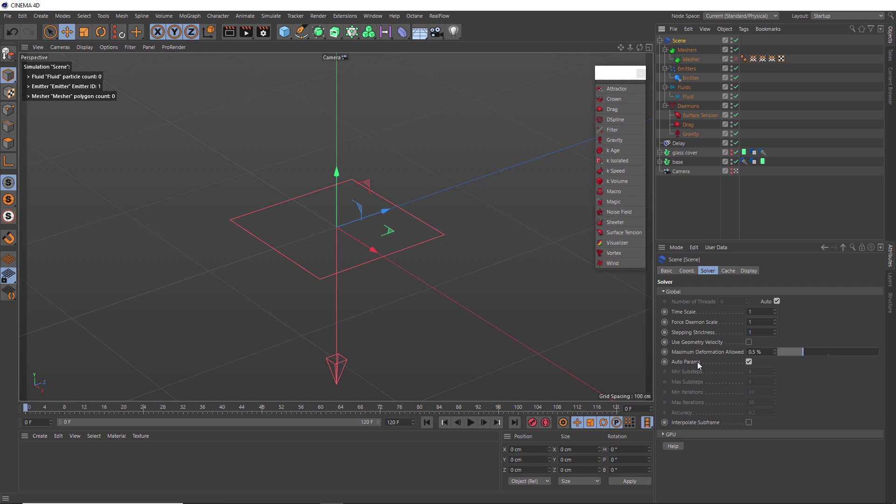
Turn off automatic solver parameters, set Min and Max Substeps to 6, and replay the simulation
{"action": "left_click", "coordinate": [748, 362]}
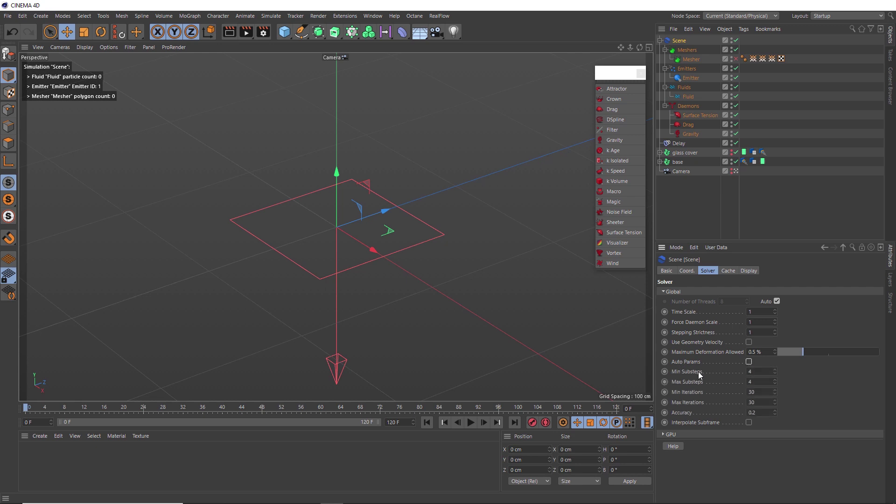
{"action": "left_click", "coordinate": [765, 371]}
{"action": "type", "text": "6"}
{"action": "key", "text": "Tab"}
{"action": "type", "text": "6"}
{"action": "left_click", "coordinate": [471, 423]}
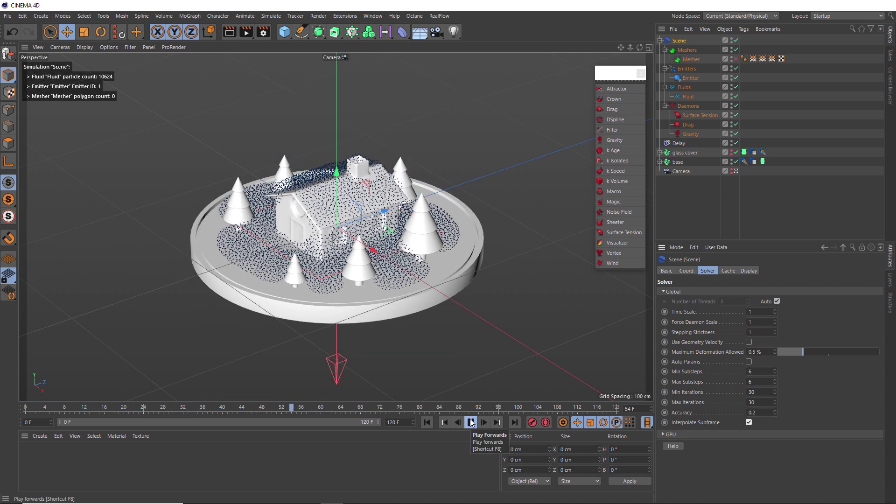
{"action": "left_click", "coordinate": [470, 422]}
Enable the Mesher and cache the RealFlow simulation for all 120 frames to D:\realflow
{"action": "left_click", "coordinate": [427, 422]}
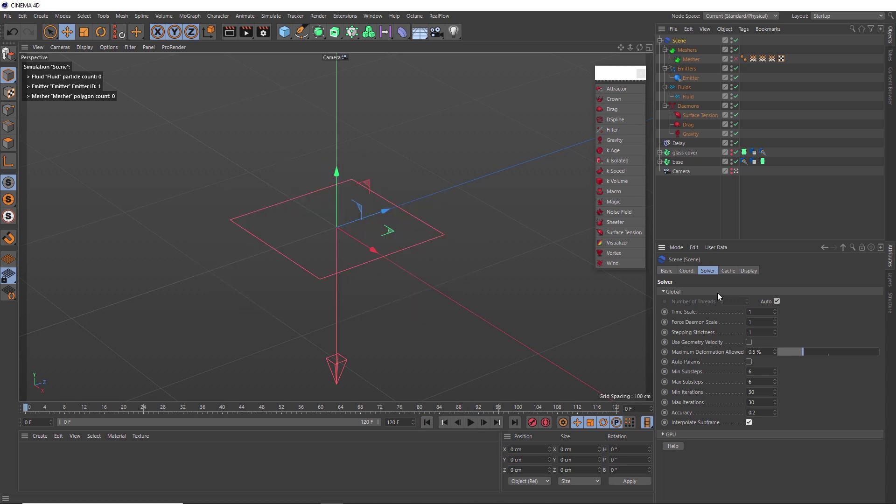
{"action": "left_click", "coordinate": [728, 271]}
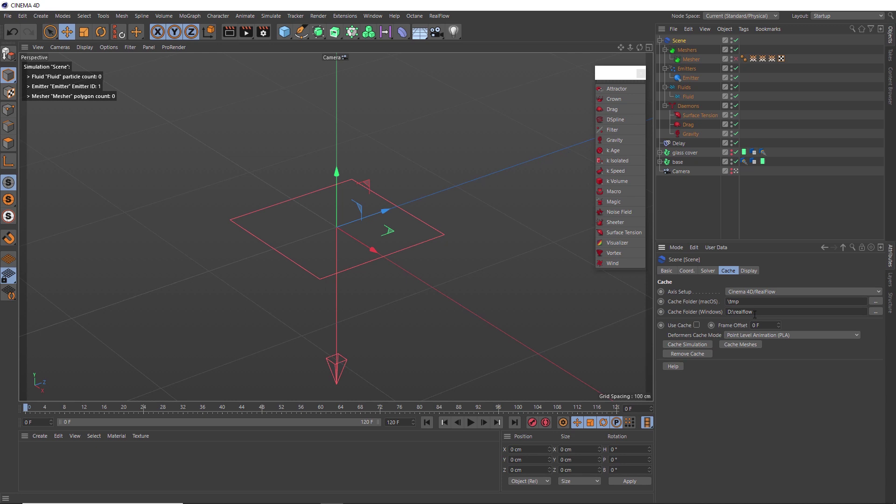
{"action": "left_click", "coordinate": [736, 59]}
{"action": "left_click", "coordinate": [696, 346]}
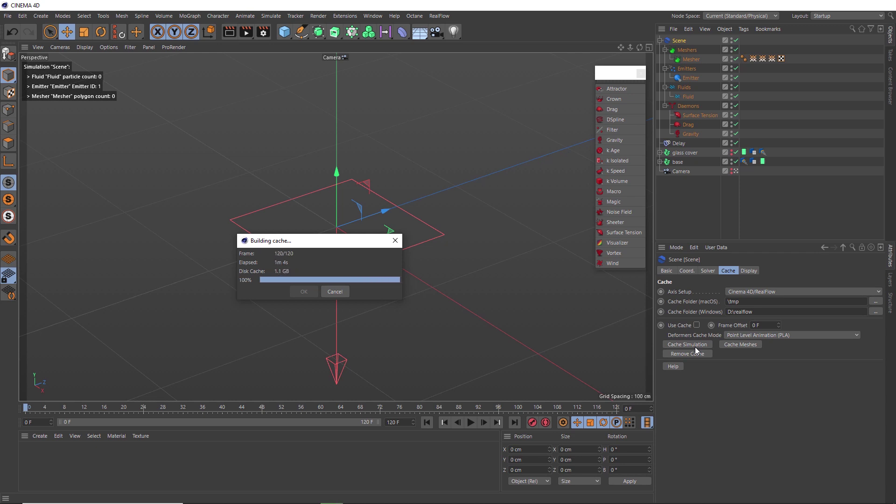
Dismiss the cache progress window and play back the cached simulation, stopping at frame 95
{"action": "left_click", "coordinate": [309, 295]}
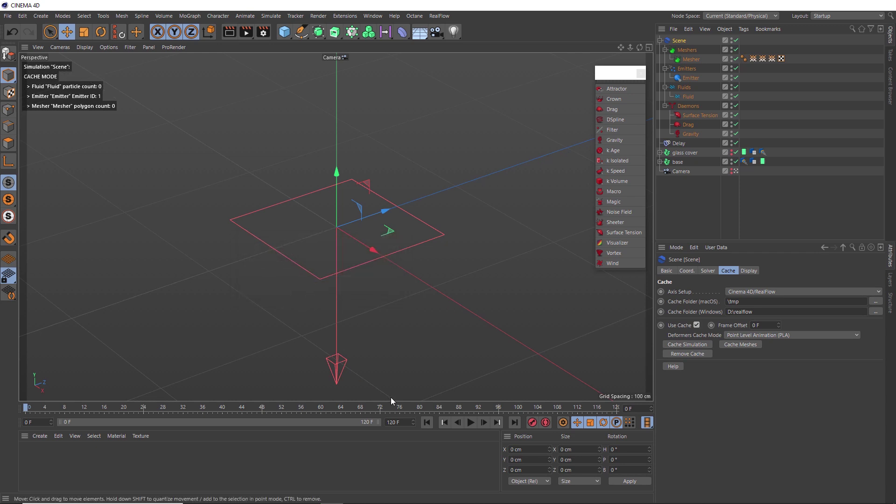
{"action": "left_click", "coordinate": [466, 423]}
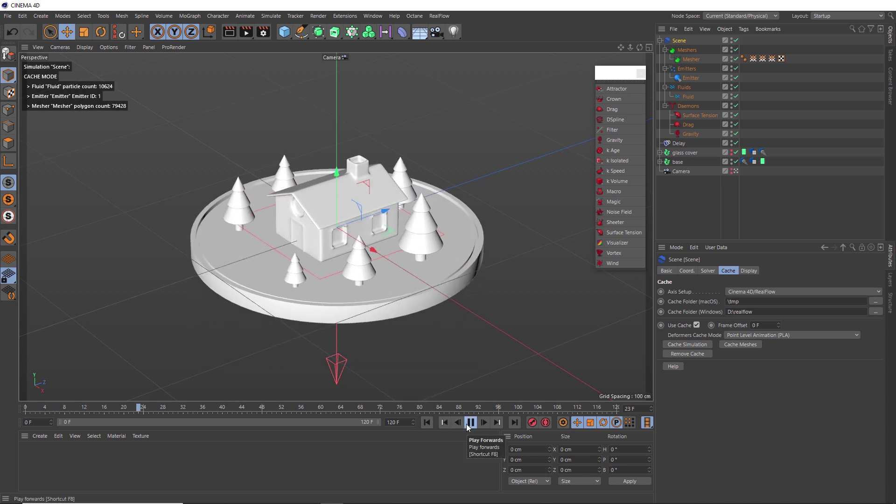
{"action": "left_click", "coordinate": [469, 423]}
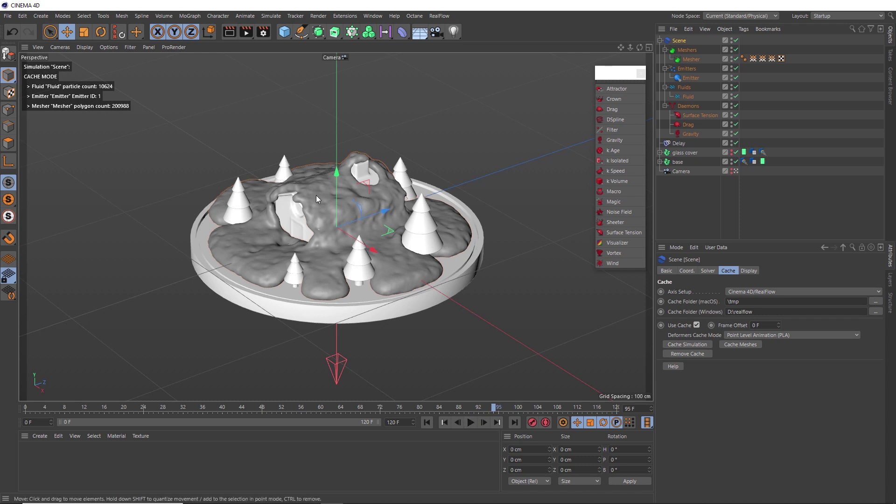
Make the glass cover visible, replay from frame 0 to frame 82, and close the daemon panel
{"action": "left_click", "coordinate": [731, 151]}
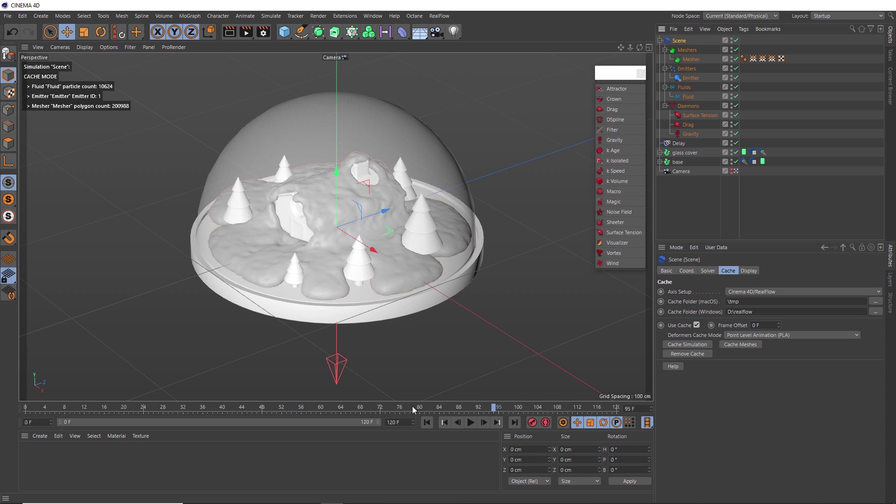
{"action": "left_click", "coordinate": [427, 422]}
{"action": "left_click", "coordinate": [471, 423]}
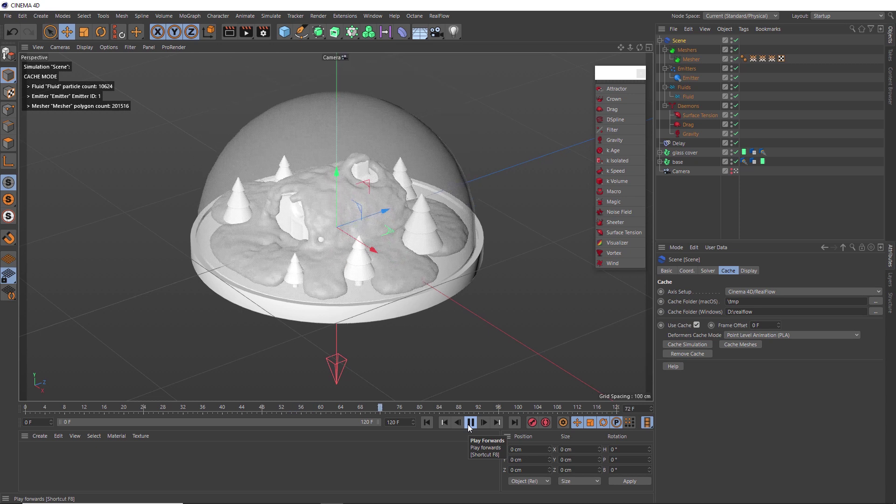
{"action": "left_click", "coordinate": [470, 423]}
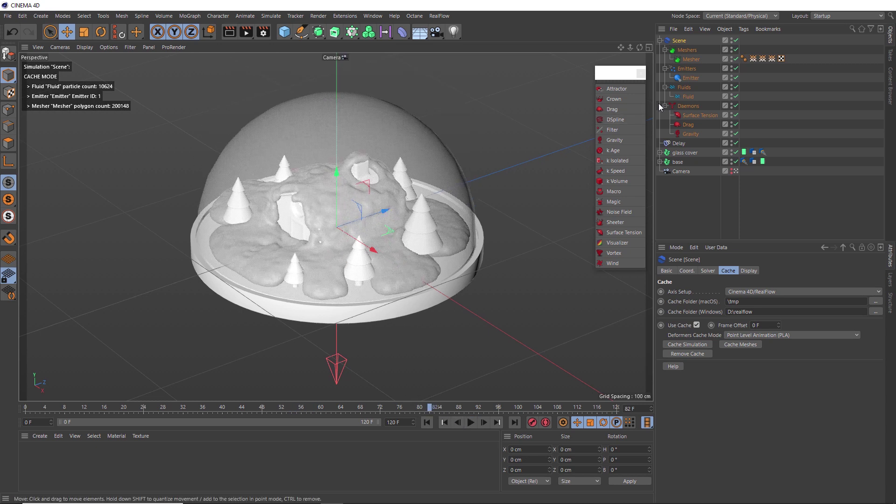
{"action": "left_click", "coordinate": [641, 74]}
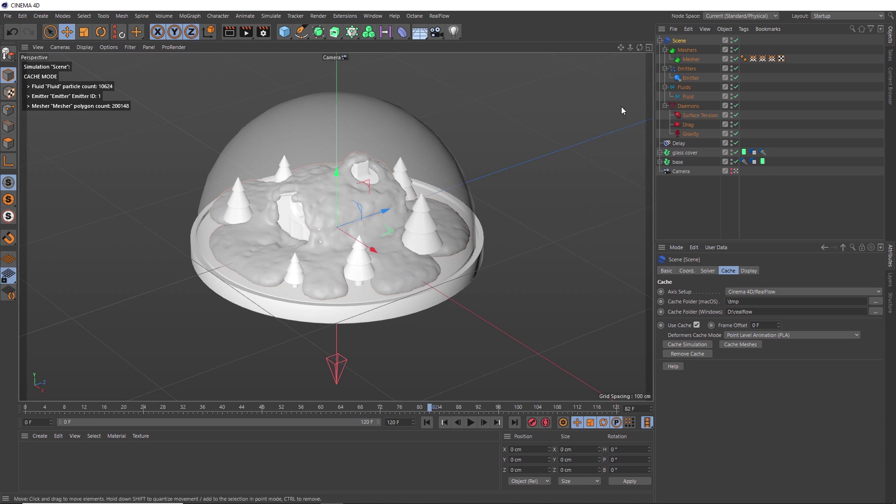
Select the glass cover and base, show their position coordinates, and jump to frame 120
{"action": "left_click", "coordinate": [483, 423]}
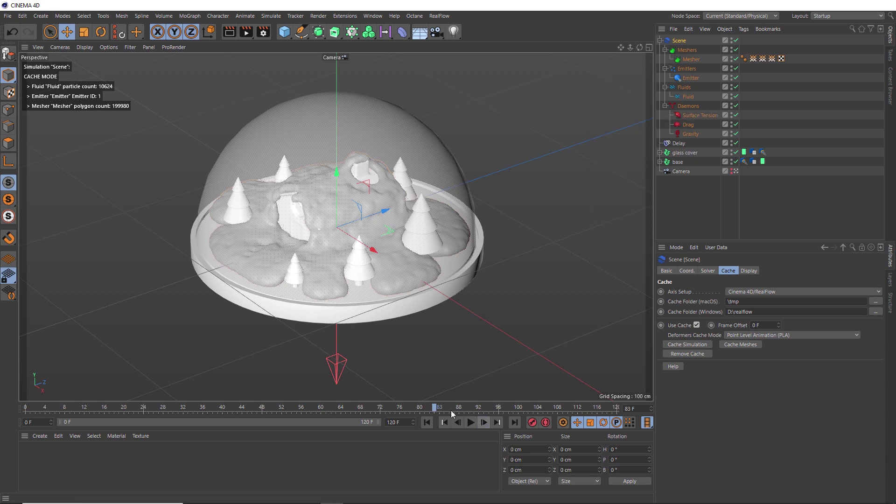
{"action": "left_click", "coordinate": [684, 152]}
{"action": "left_click", "coordinate": [697, 271]}
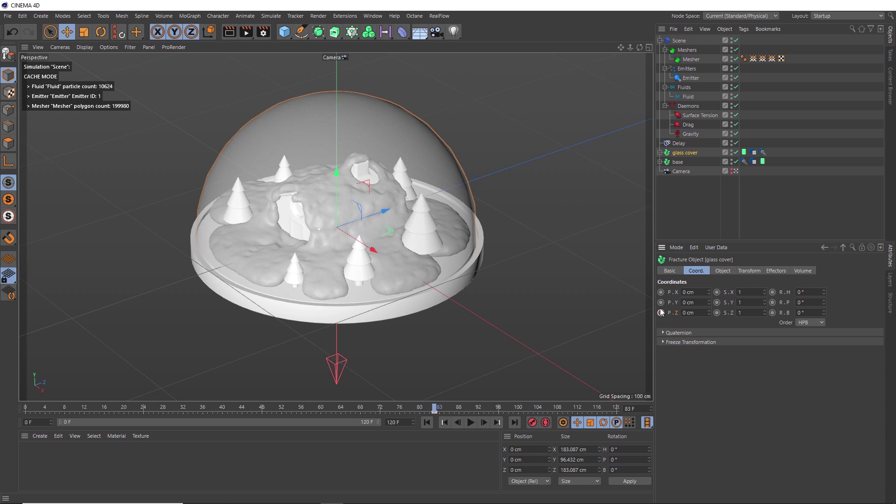
{"action": "left_click", "coordinate": [678, 162]}
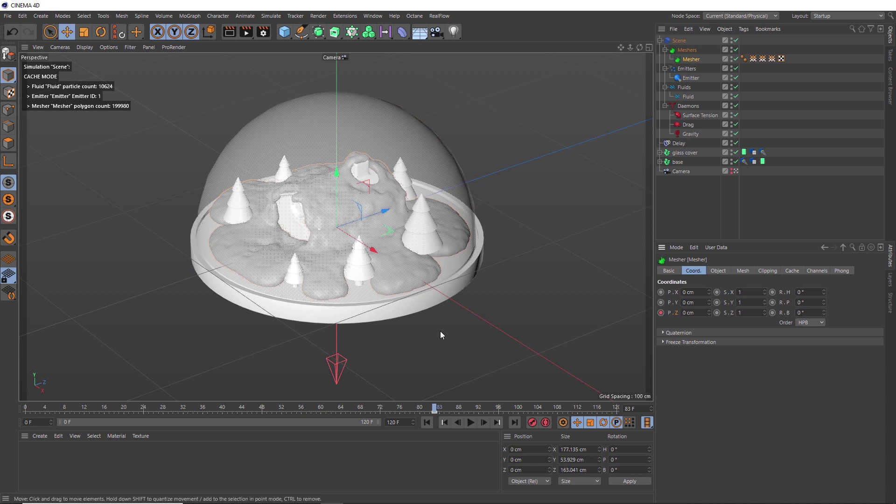
{"action": "left_click", "coordinate": [514, 424]}
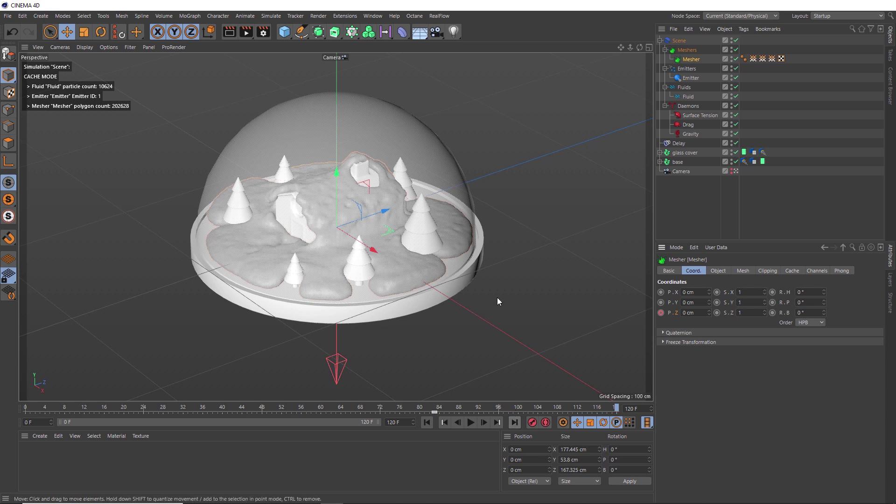
Key the Mesher, glass cover and base at Z 420 cm on frame 120
{"action": "middle_click", "coordinate": [439, 200]}
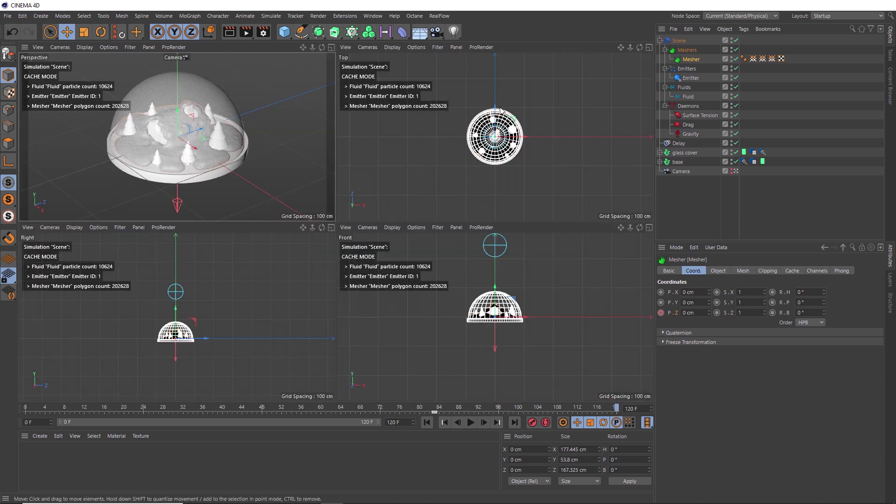
{"action": "scroll", "coordinate": [509, 94], "scroll_direction": "down", "scroll_amount": 2}
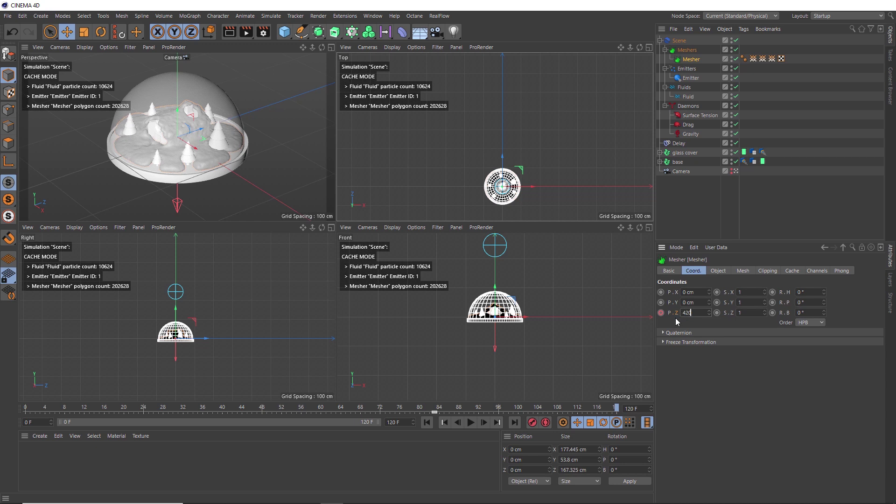
{"action": "key", "text": "Return"}
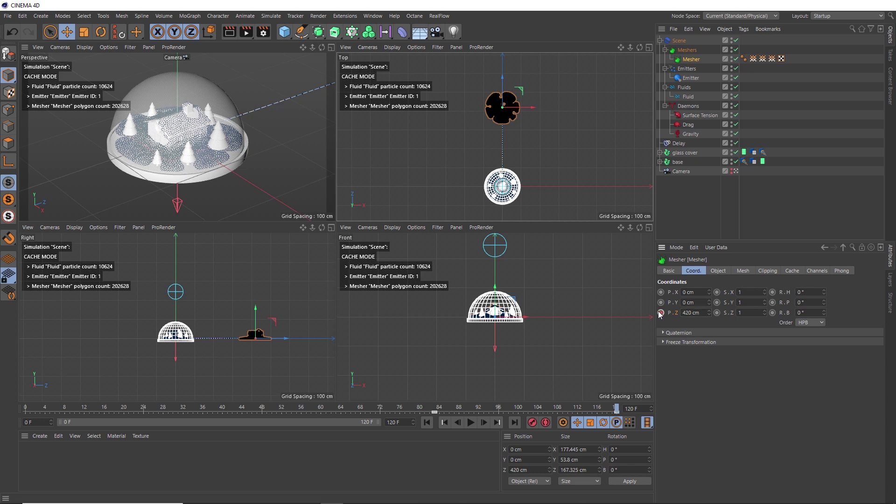
{"action": "left_click", "coordinate": [687, 153]}
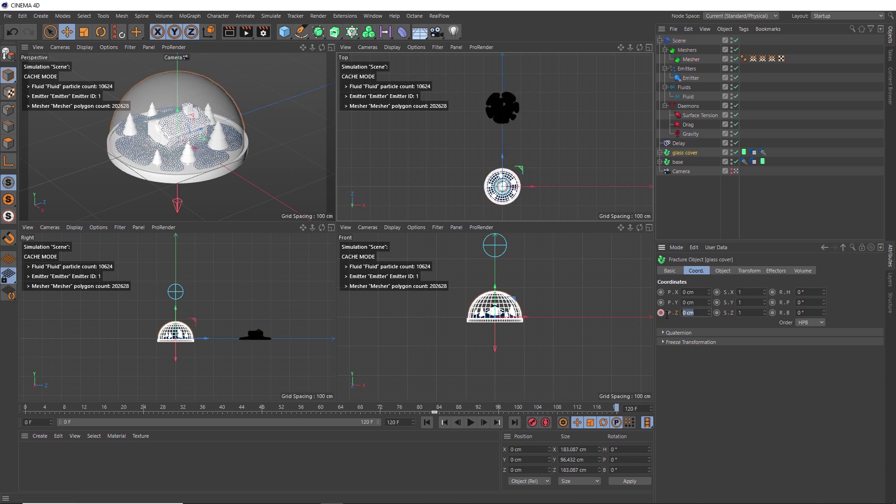
{"action": "key", "text": "Return"}
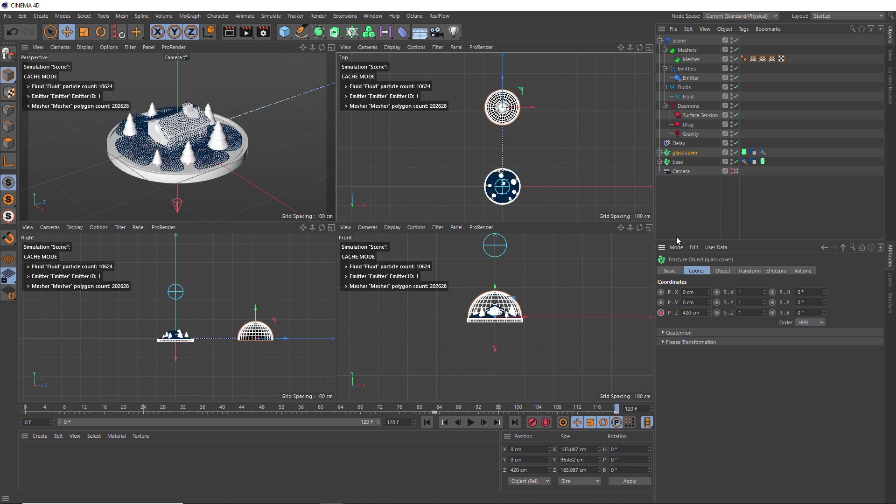
{"action": "left_click", "coordinate": [678, 162]}
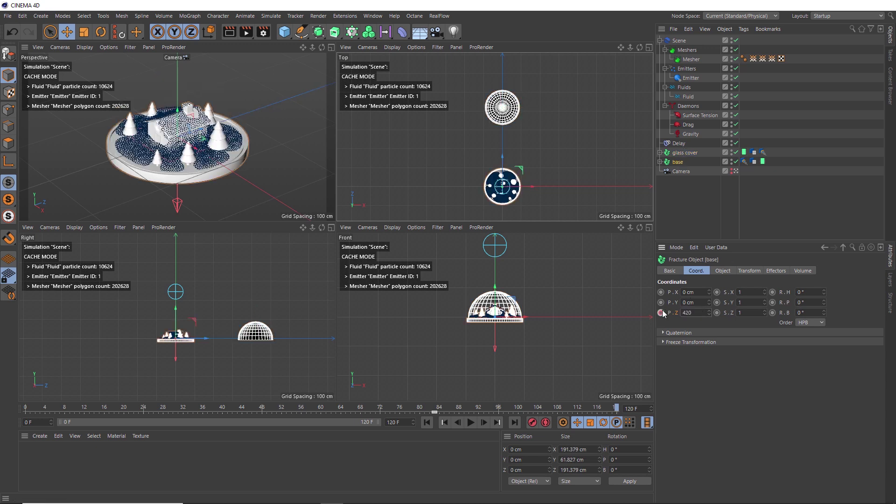
{"action": "middle_click", "coordinate": [249, 150]}
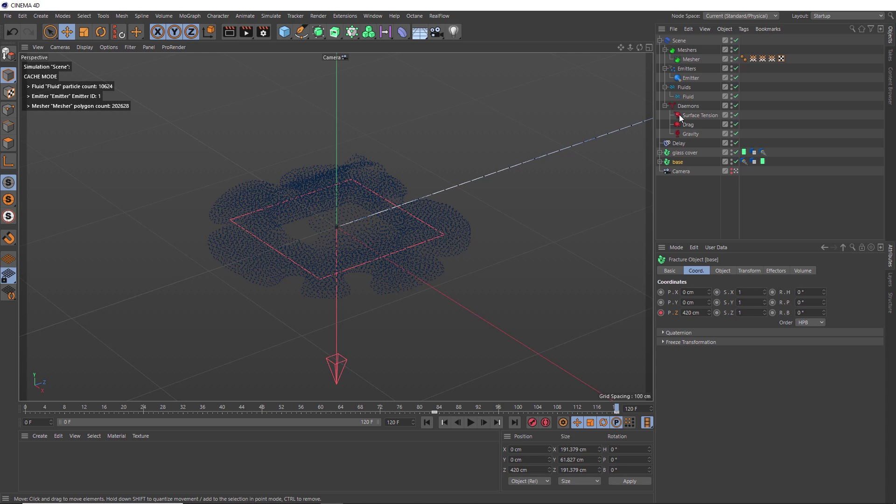
Hide the fluid particles and replay the animation from frame 0
{"action": "left_click", "coordinate": [732, 98]}
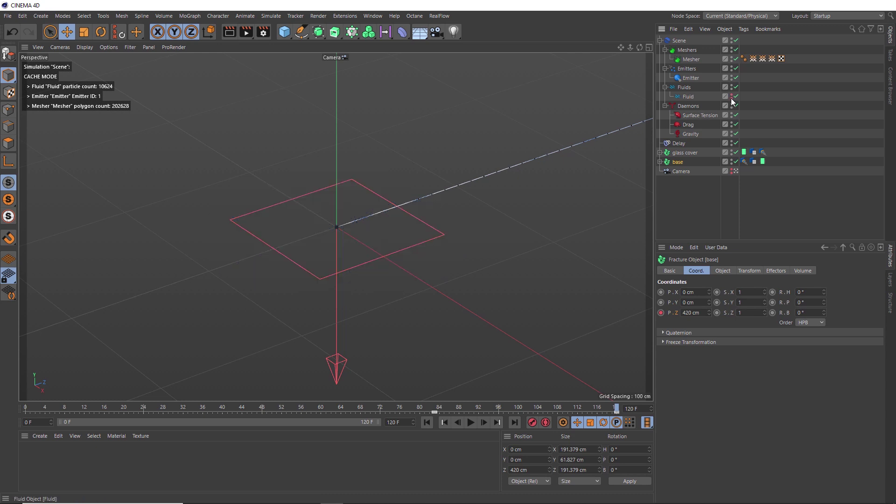
{"action": "left_click", "coordinate": [428, 422]}
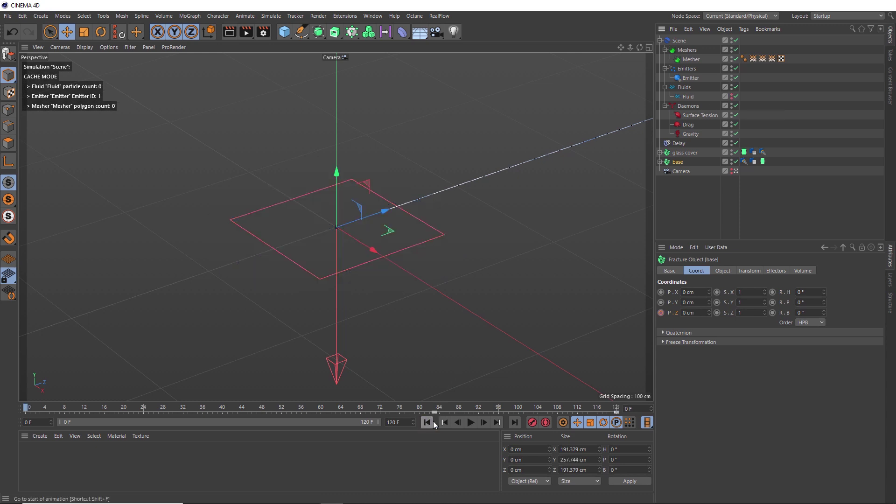
{"action": "left_click", "coordinate": [470, 422]}
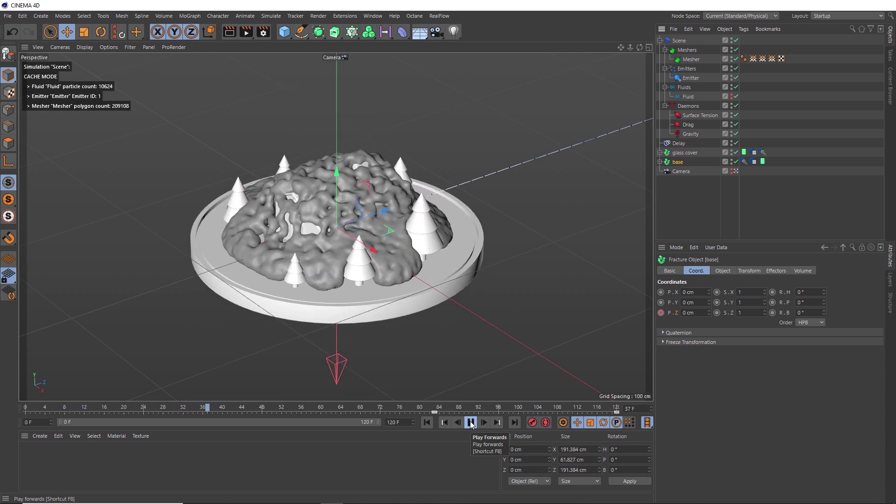